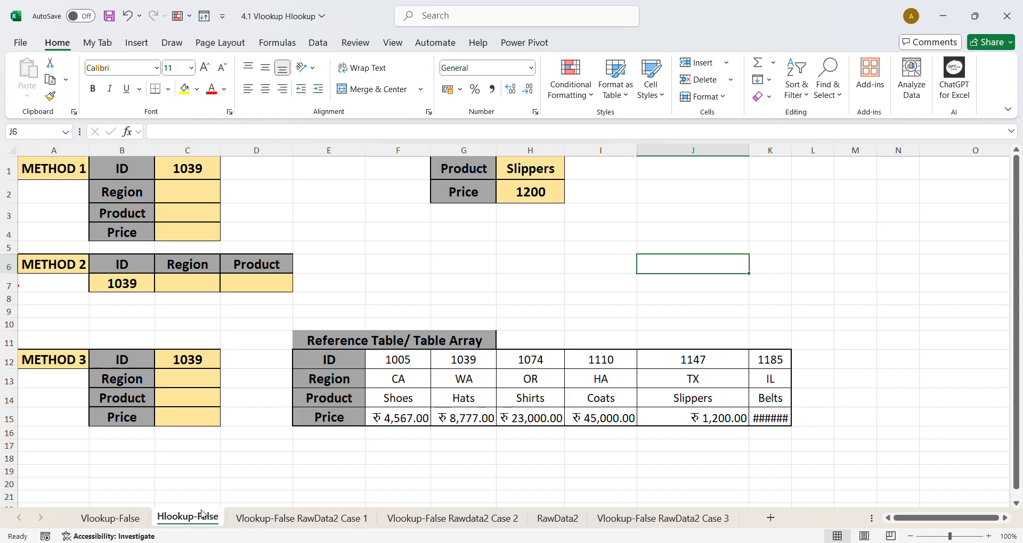
Widen column K of the horizontal reference table so that the Belts price fits in its cell.
drag(335, 360, 767, 425)
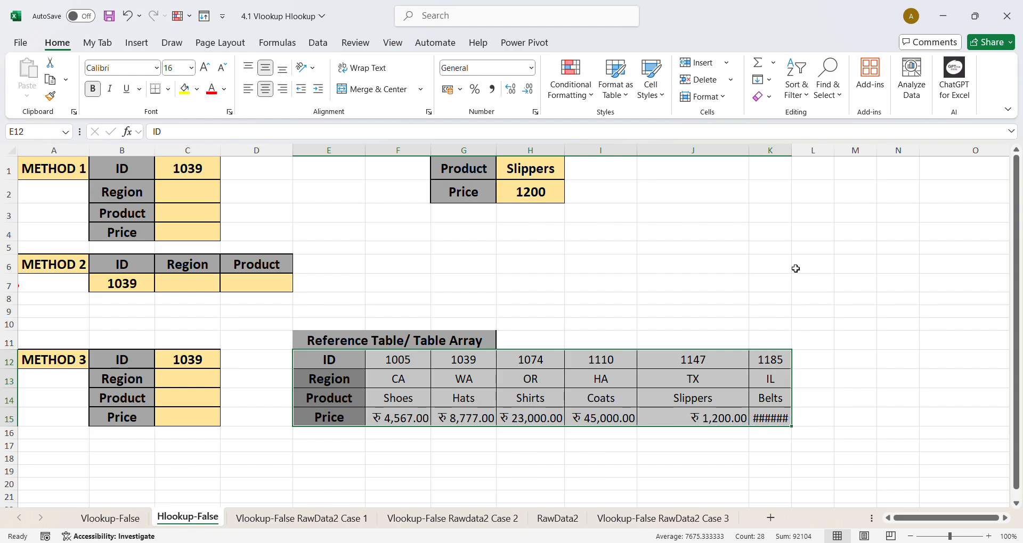
drag(800, 154, 803, 157)
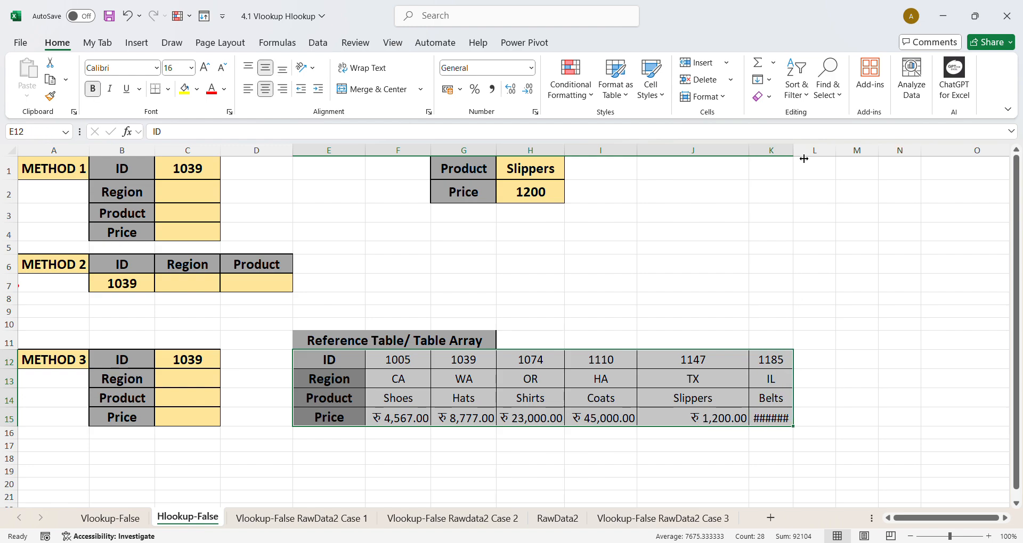
drag(329, 360, 338, 418)
drag(334, 365, 339, 417)
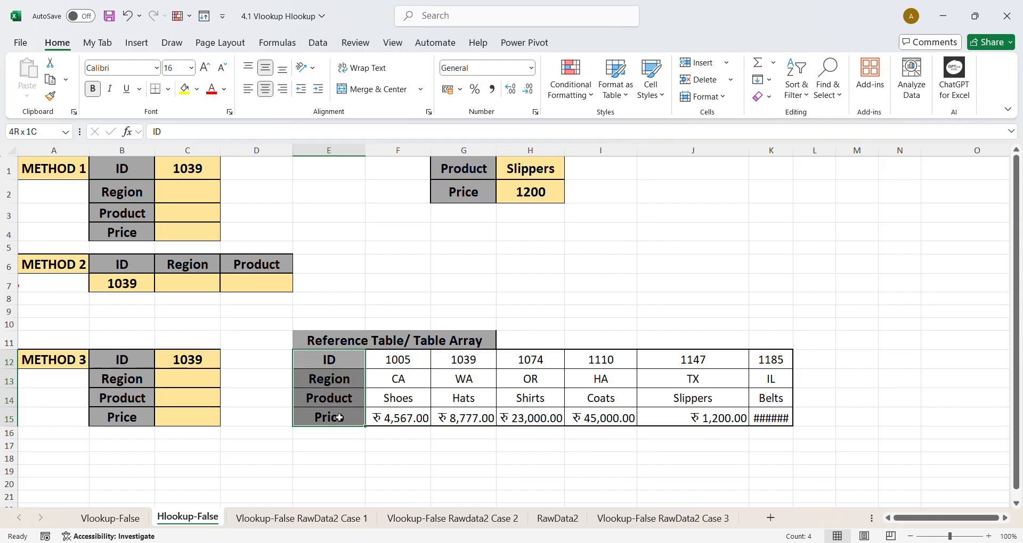
drag(399, 361, 757, 417)
drag(792, 151, 824, 155)
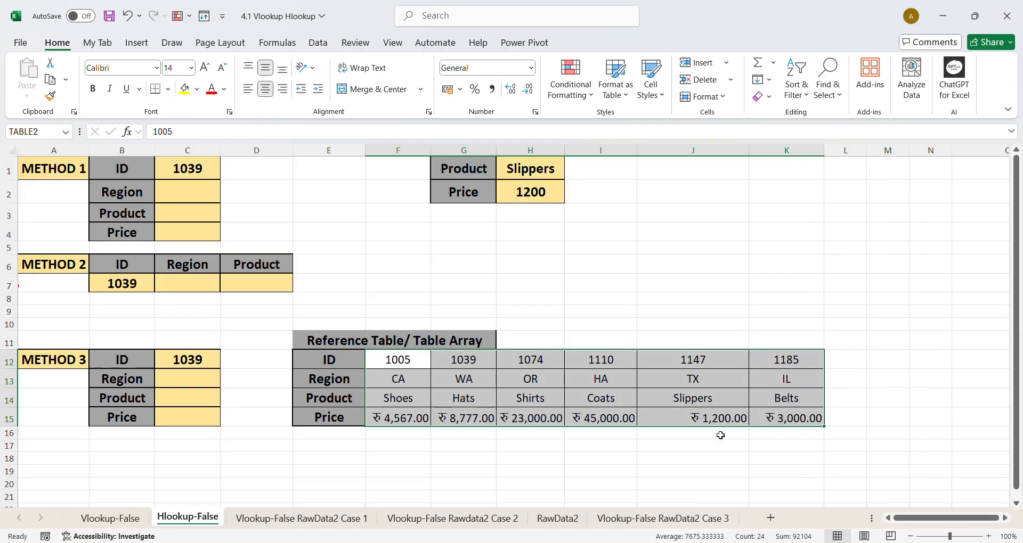
Examine the headers, columns and records of the first vertical reference table on the Vlookup-False sheet.
click(124, 525)
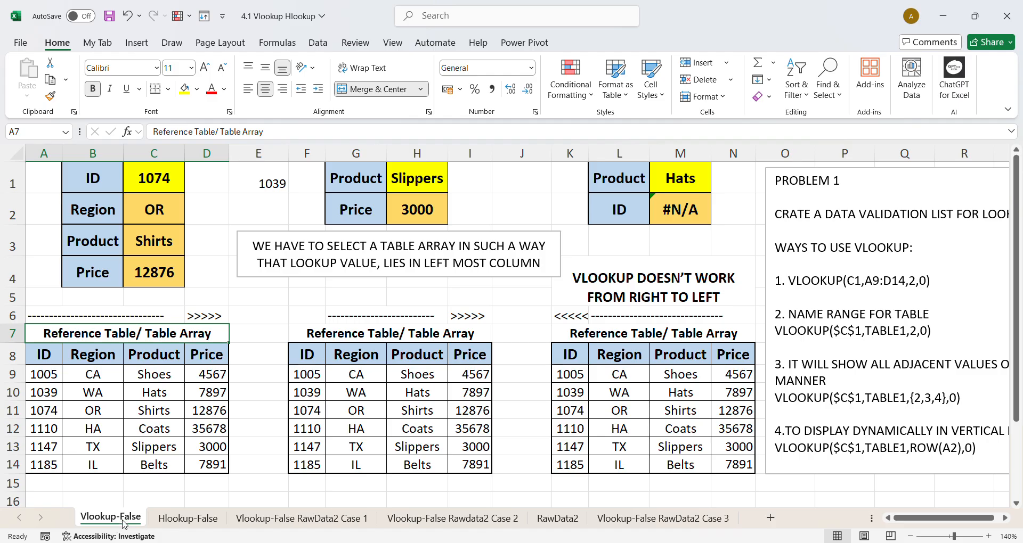
drag(43, 354, 211, 356)
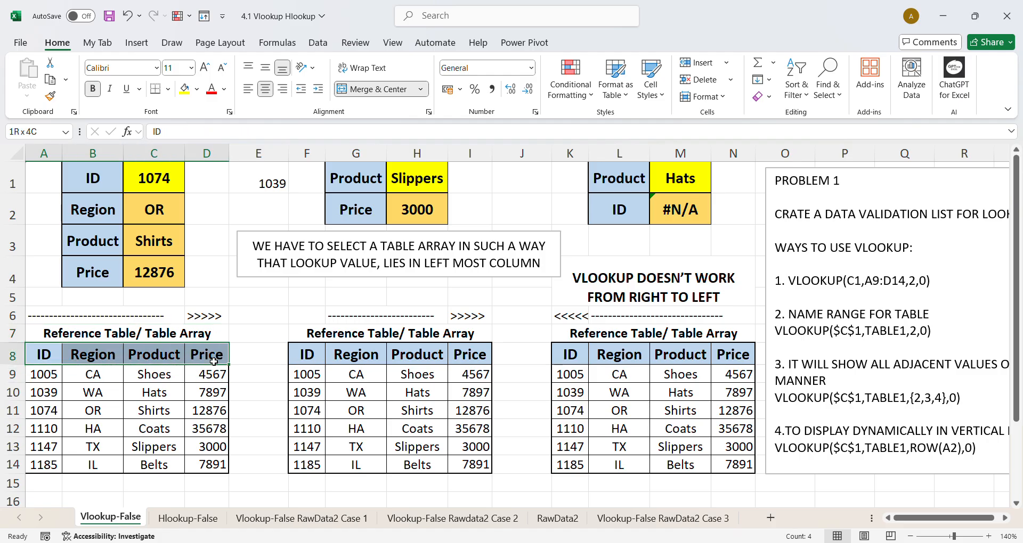
drag(53, 357, 219, 359)
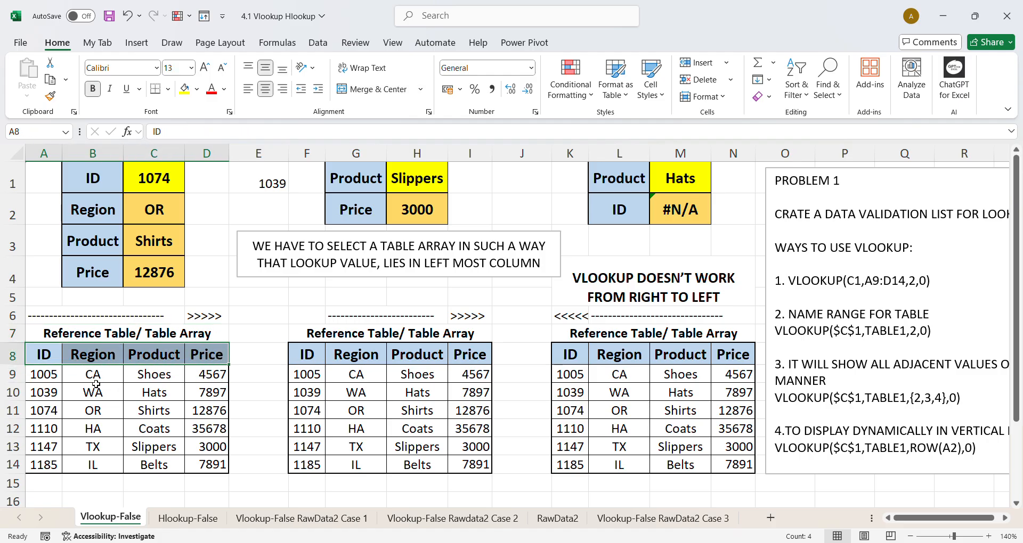
drag(81, 383, 106, 469)
drag(154, 385, 173, 458)
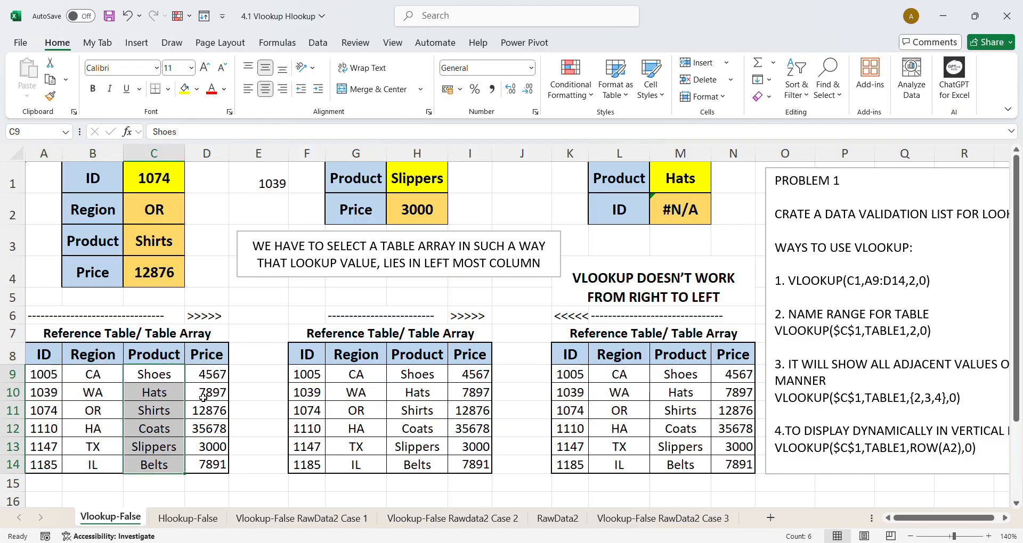
drag(208, 392, 220, 438)
drag(50, 365, 203, 468)
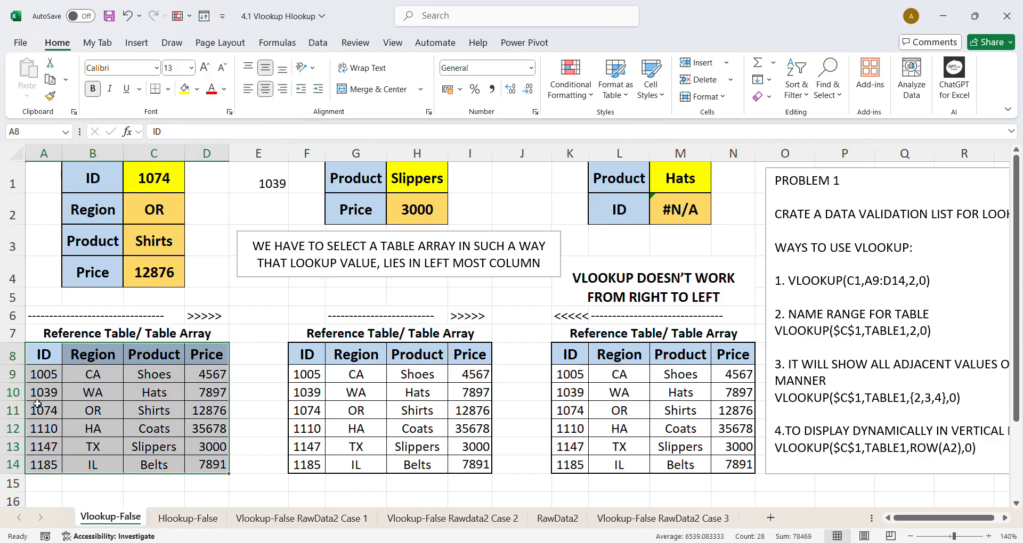
drag(46, 372, 50, 467)
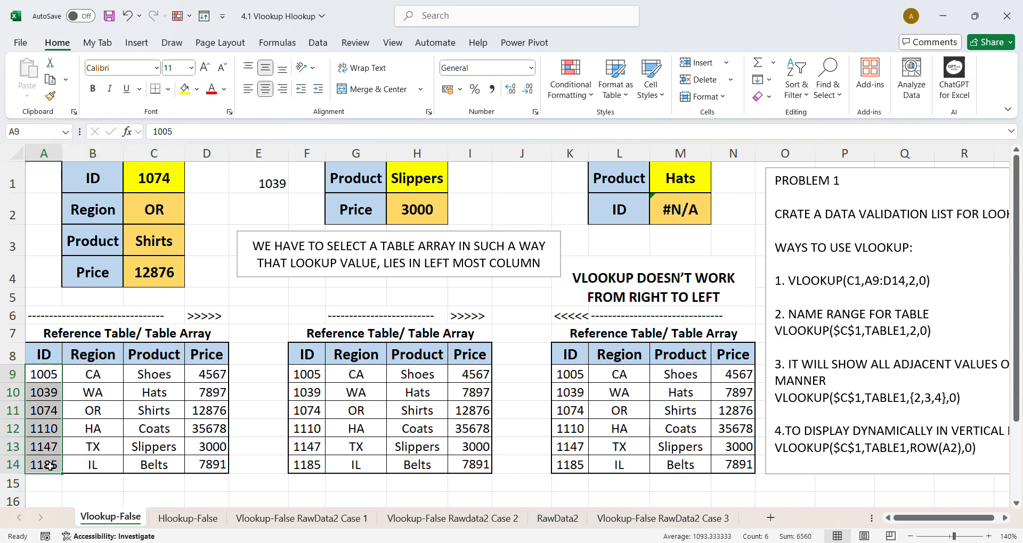
drag(38, 416, 206, 419)
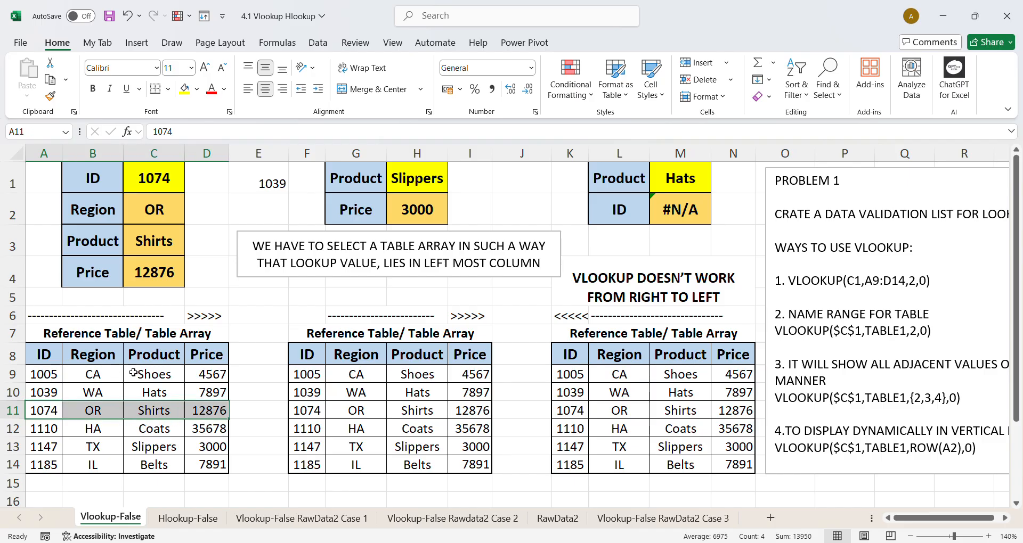
Return to the Hlookup-False sheet and examine the row labels and the ID and Product rows of the reference table.
click(187, 518)
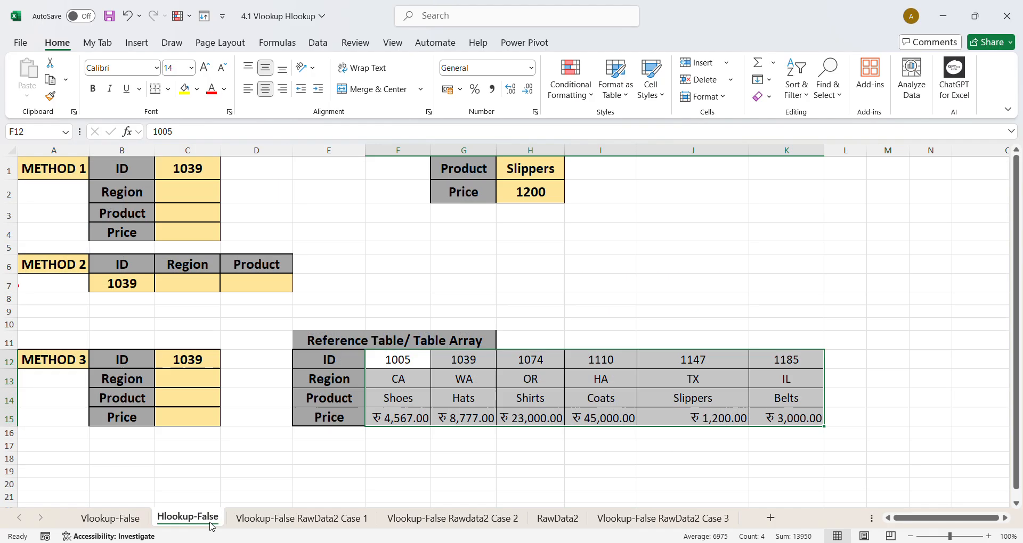
drag(399, 362, 774, 366)
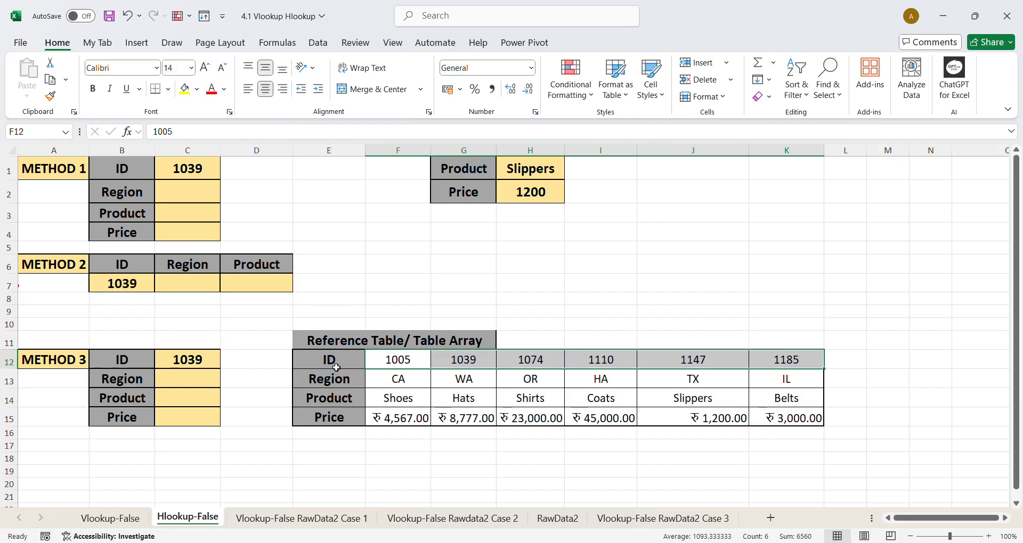
drag(336, 367, 775, 367)
drag(397, 362, 779, 366)
click(327, 399)
click(334, 381)
click(334, 403)
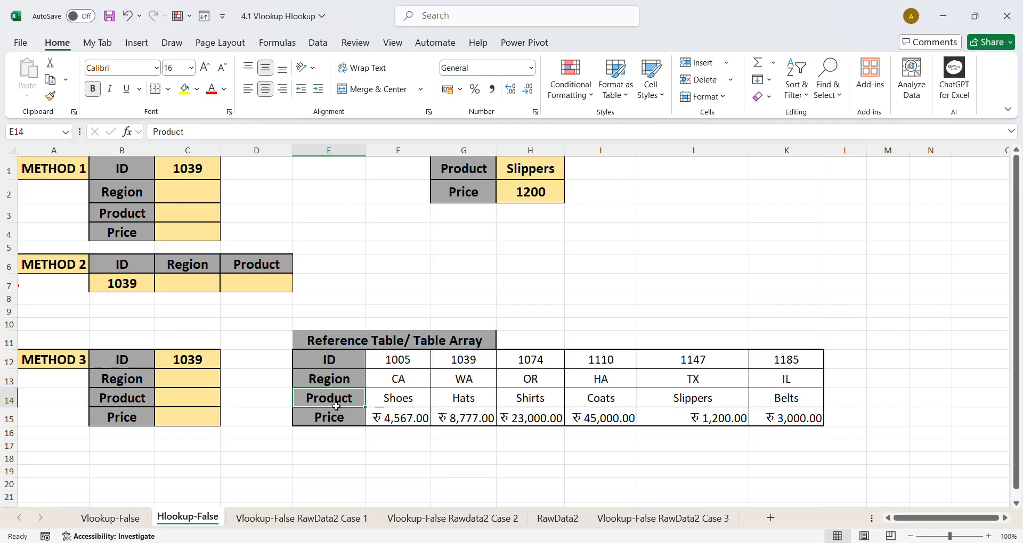
drag(373, 405, 774, 407)
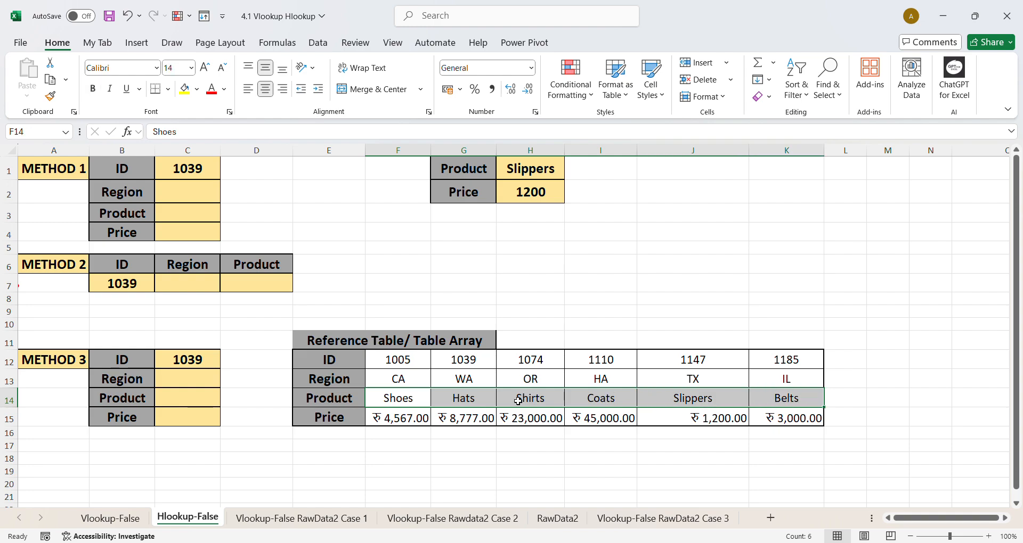
click(561, 447)
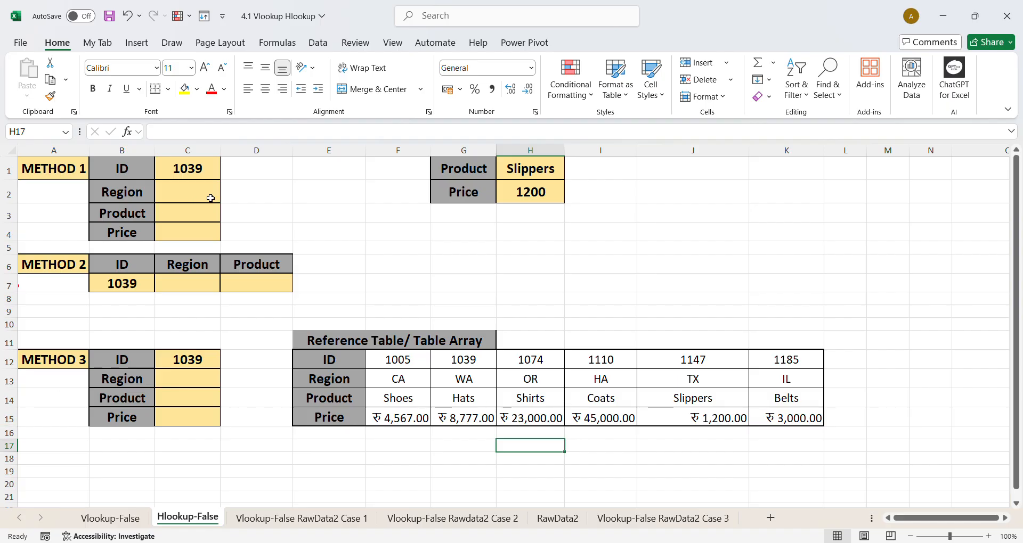
Check the ID lookup cells C1, B7 and C12 of the three methods for drop-down lists.
click(182, 175)
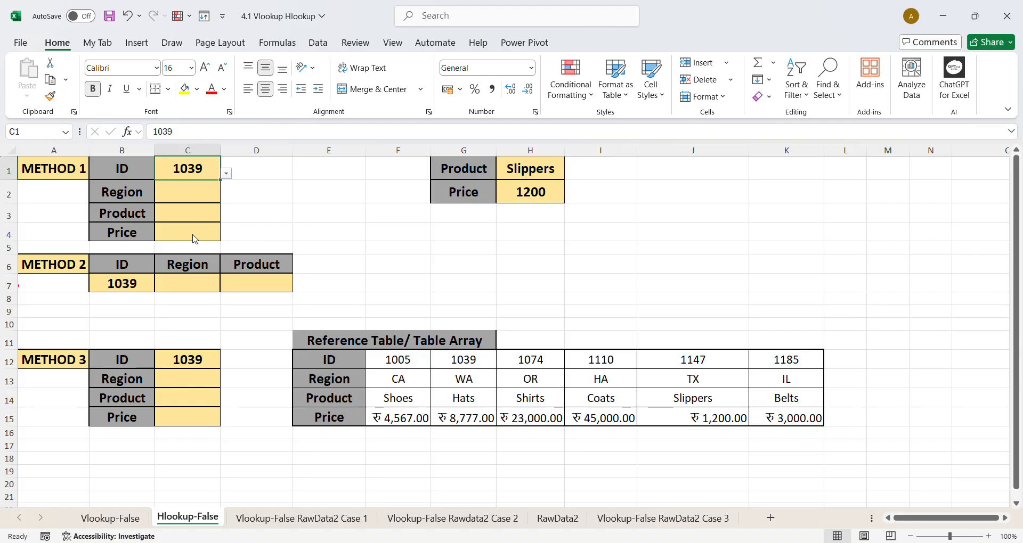
click(309, 202)
click(149, 284)
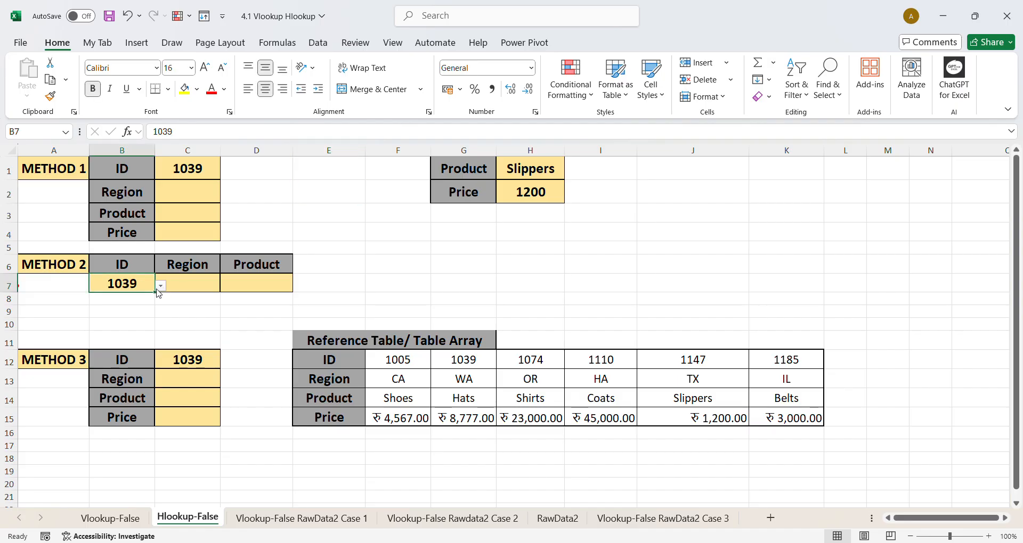
click(237, 323)
click(205, 359)
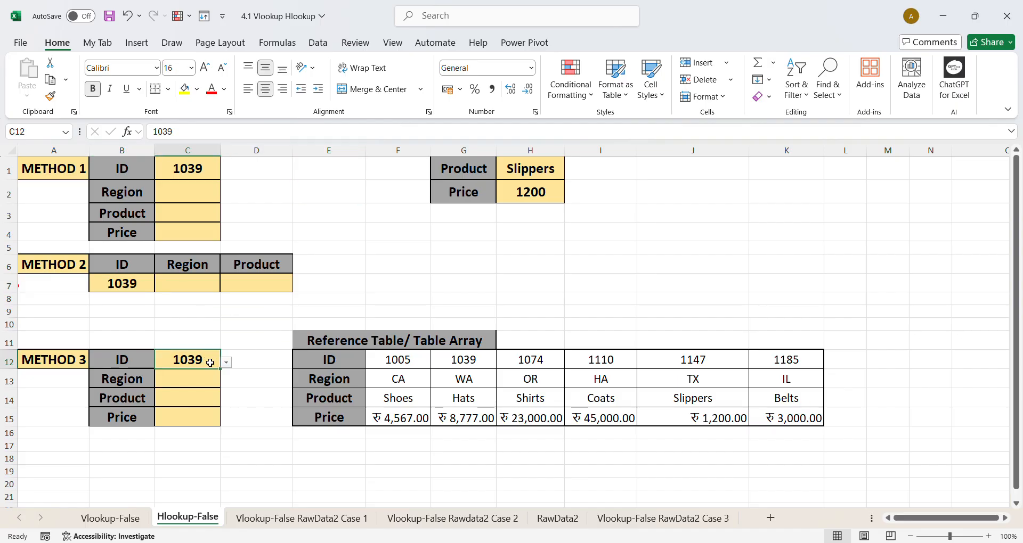
click(261, 312)
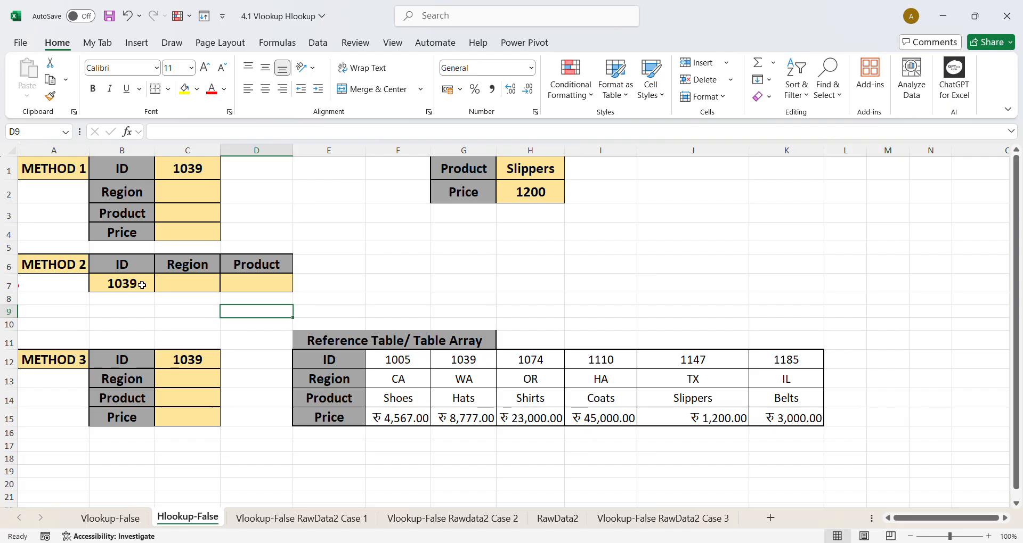
Write the formula =HLOOKUP(C1,TABLE2,2,FALSE) in C2 for the Method 1 Region.
click(181, 192)
text(=)
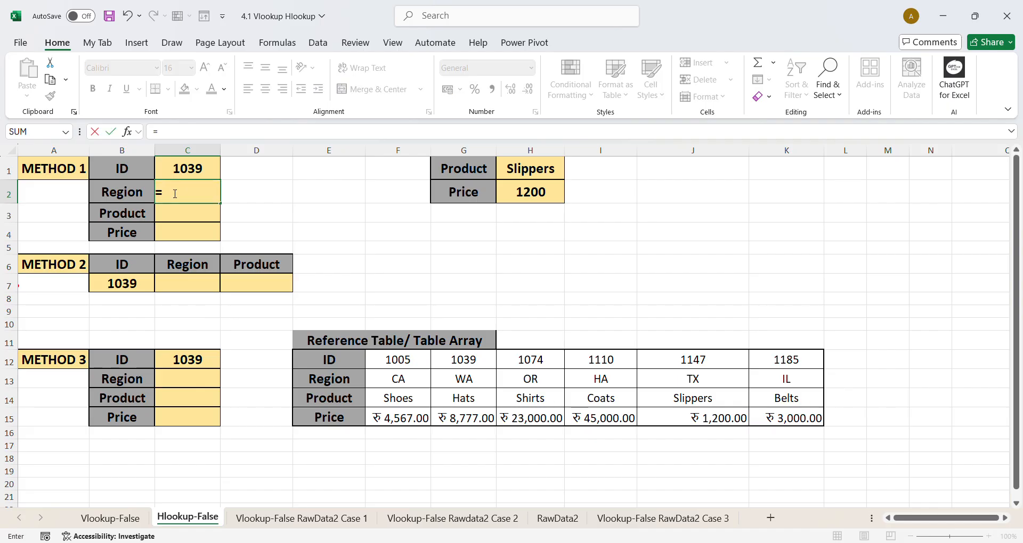
text(HL)
text(OOKUP()
click(205, 175)
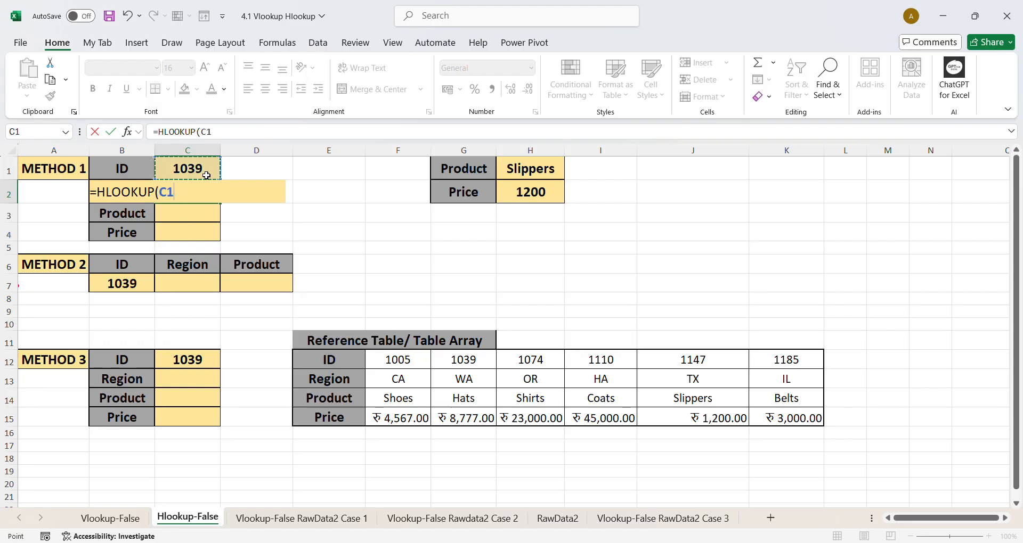
text(,)
click(401, 367)
drag(401, 367, 772, 417)
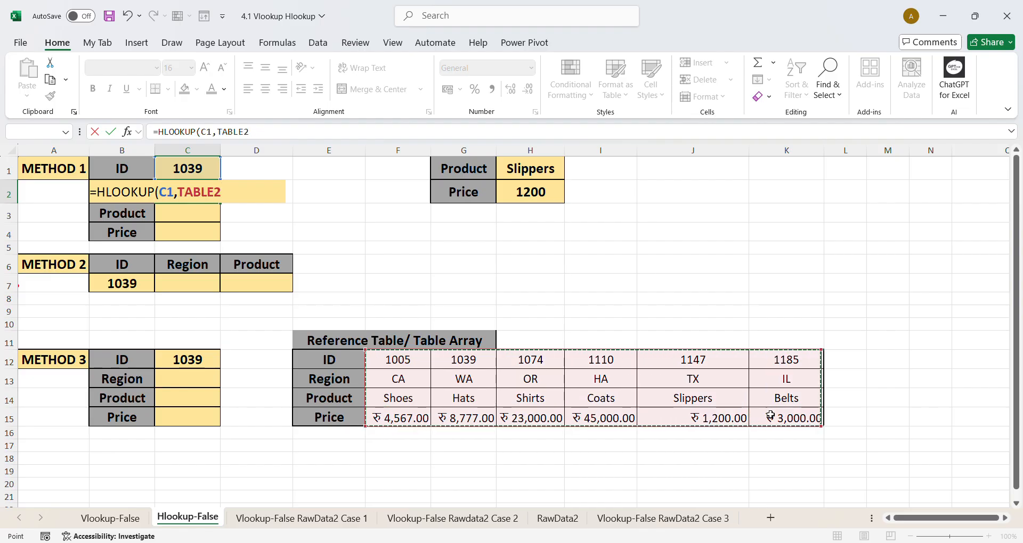
text(,)
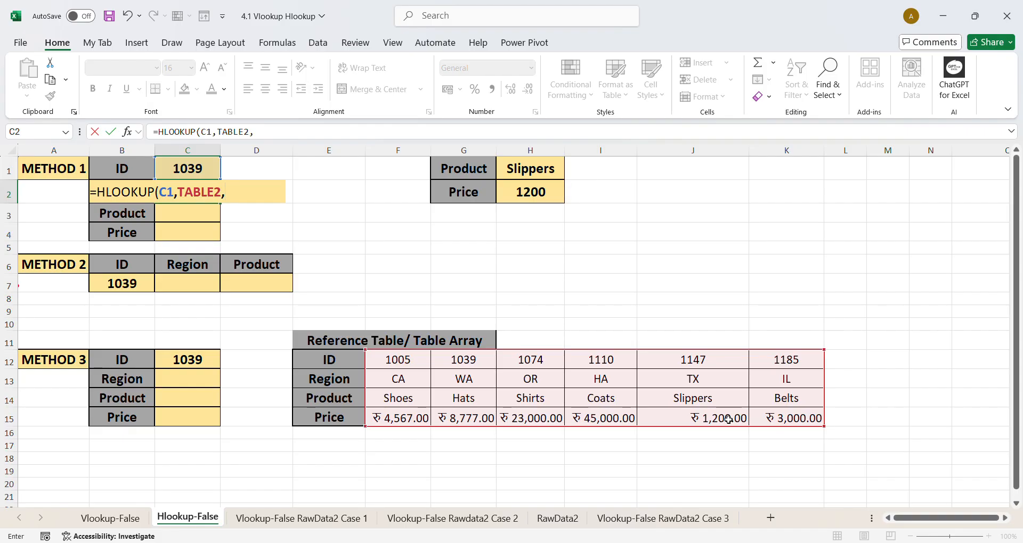
text(2,FALSE)
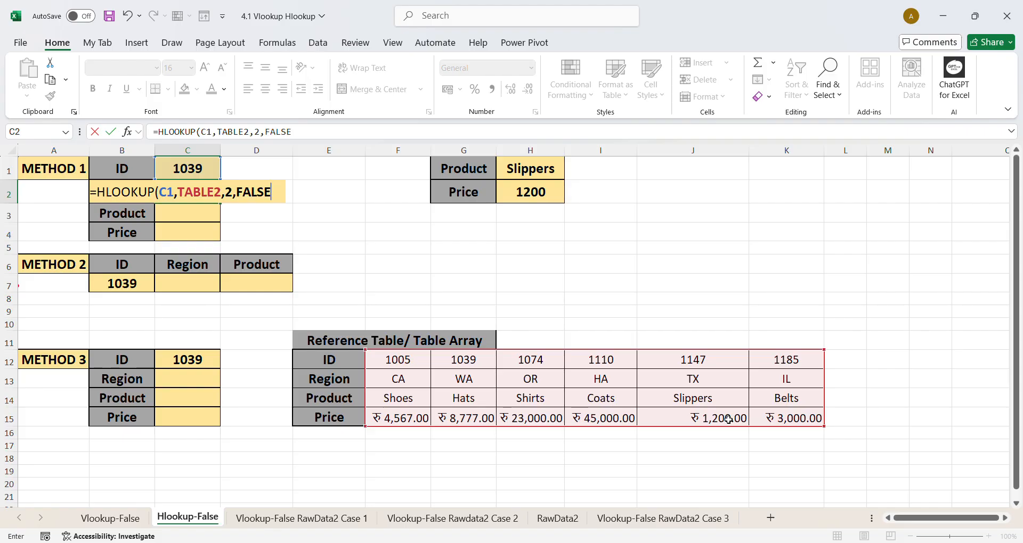
text())
Make the lookup reference absolute as $C$1 in the C2 formula and fill the formula down through C4.
click(168, 195)
key(F4)
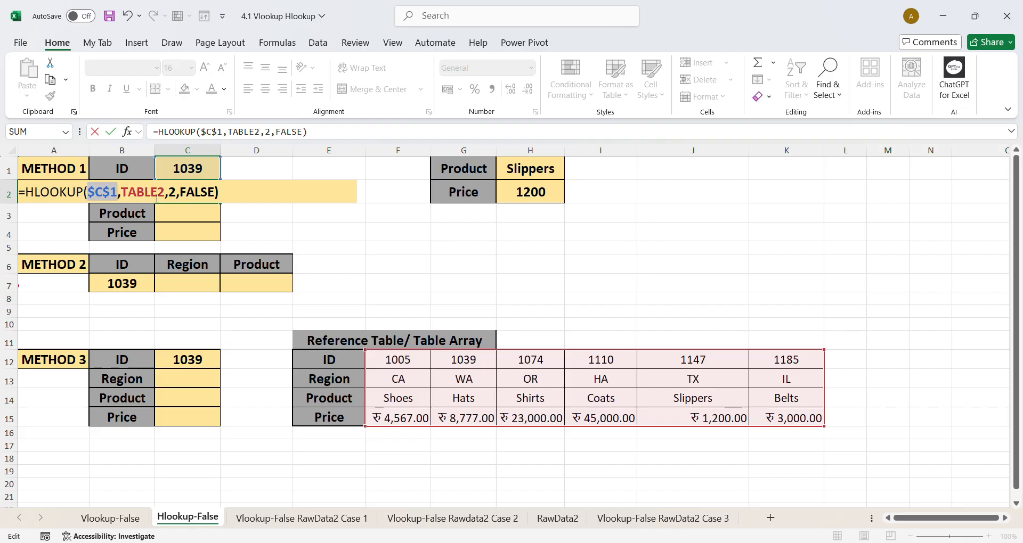
click(232, 198)
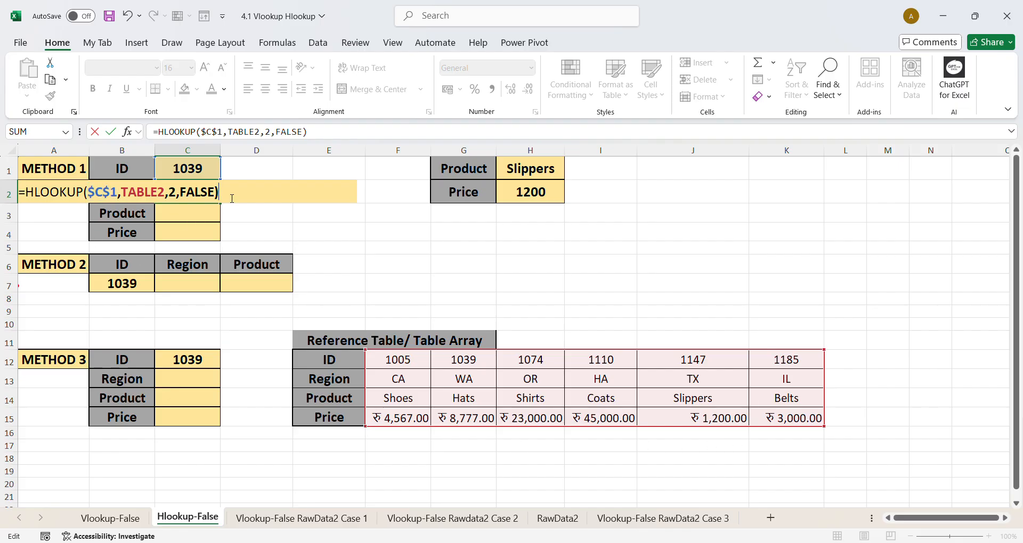
key(Return)
key(Up)
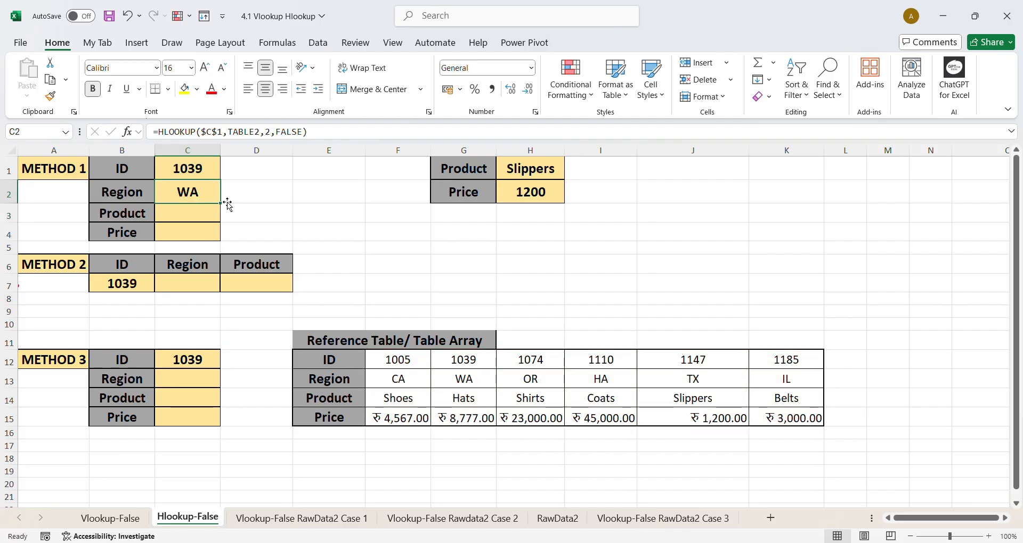
drag(228, 204, 226, 240)
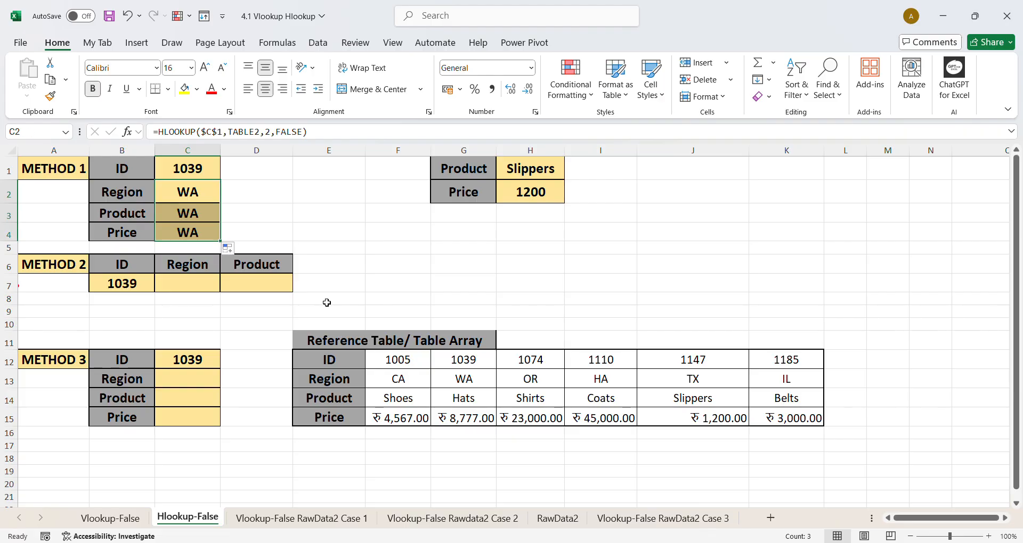
double_click(188, 213)
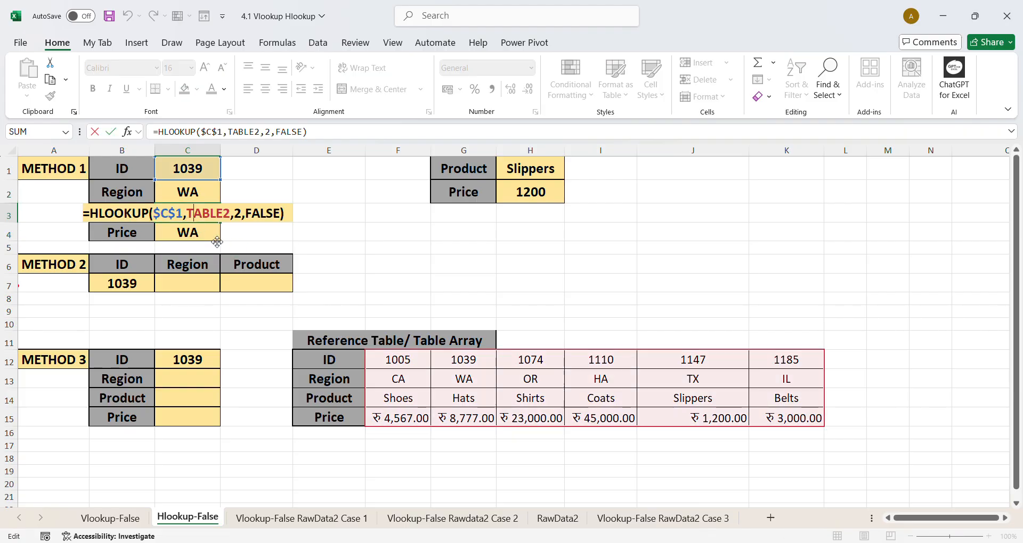
drag(243, 218, 235, 218)
key(Escape)
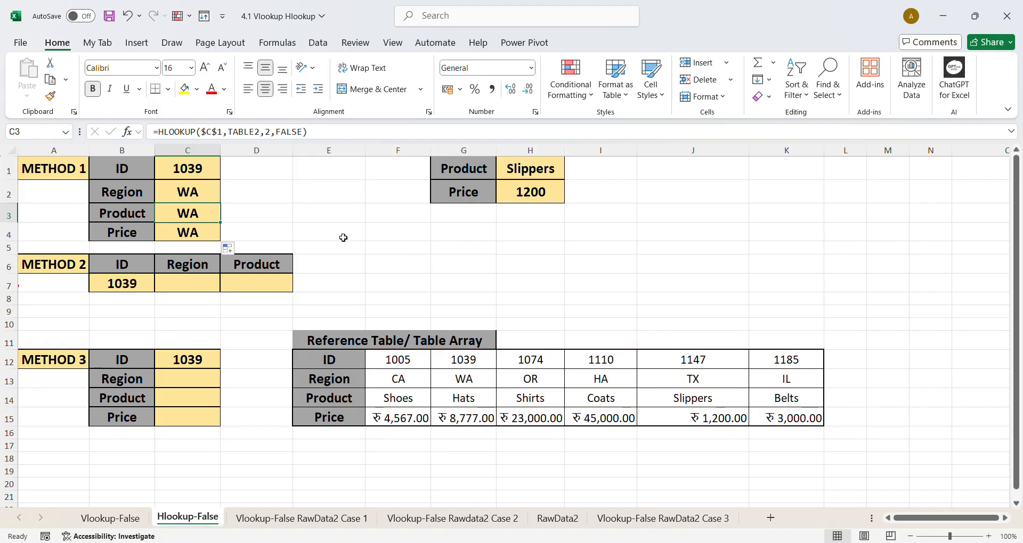
Set the row index to 3 in the Method 1 Product formula in C3.
double_click(207, 214)
double_click(238, 214)
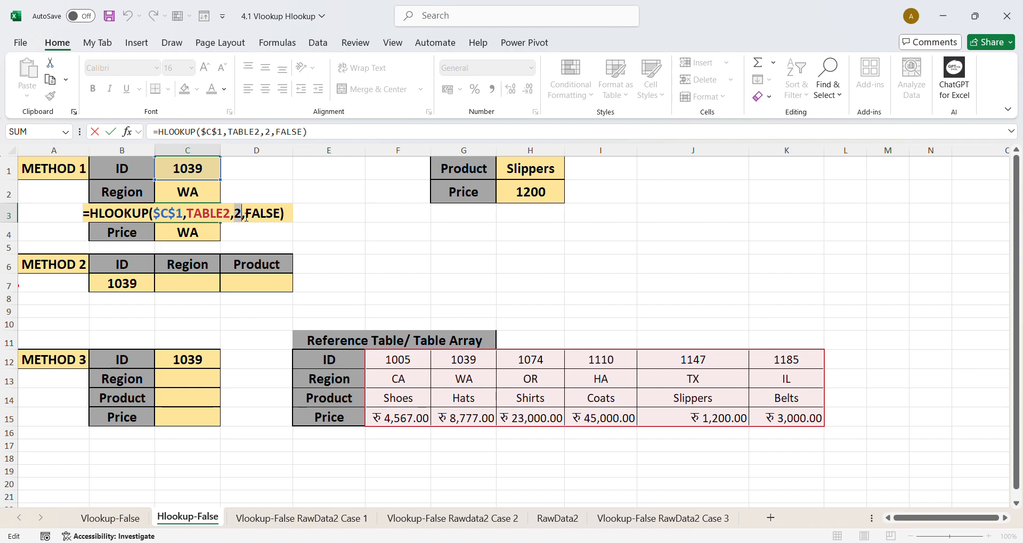
text(3)
key(Return)
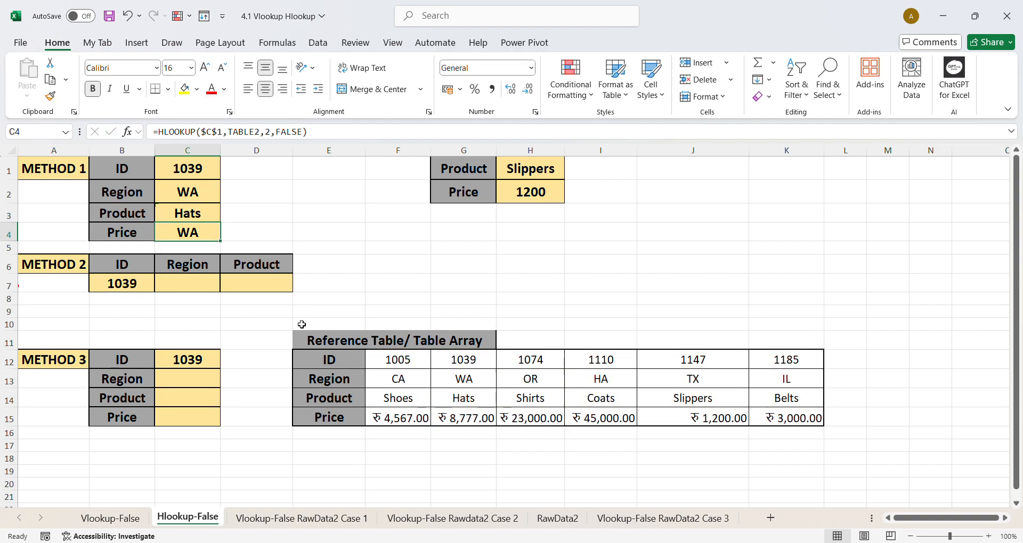
click(321, 403)
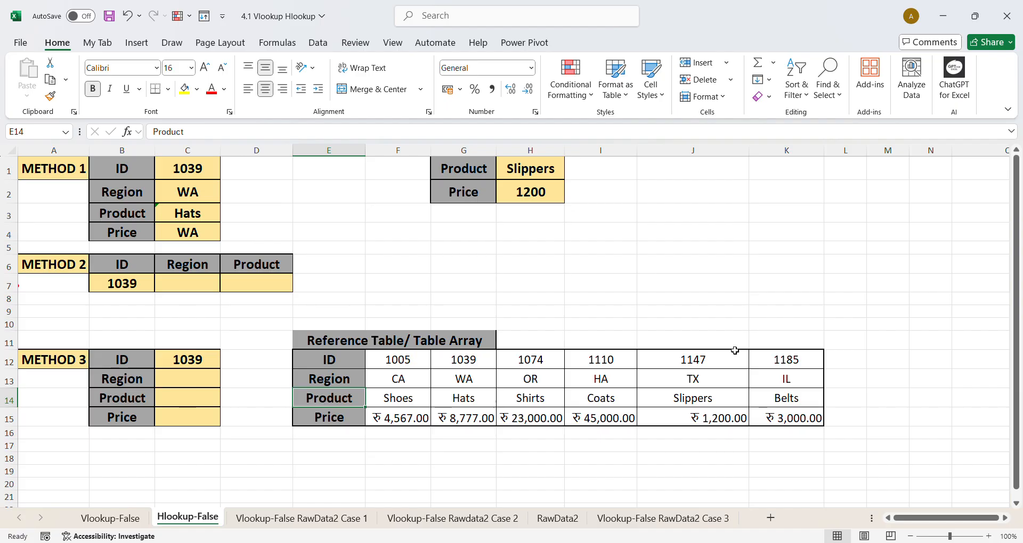
Set the row index to 4 in the Method 1 Price formula in C4.
double_click(193, 233)
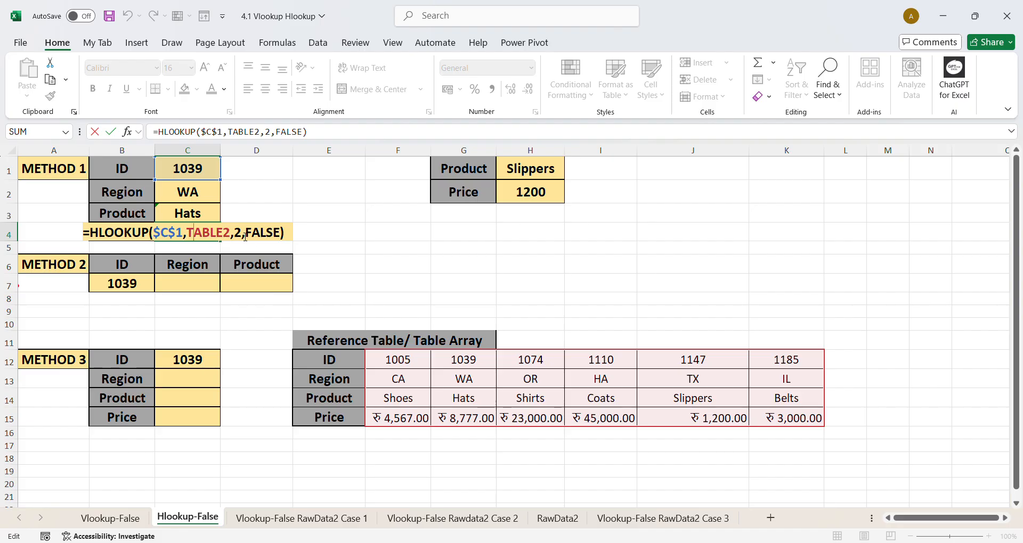
double_click(238, 232)
text(4)
key(Return)
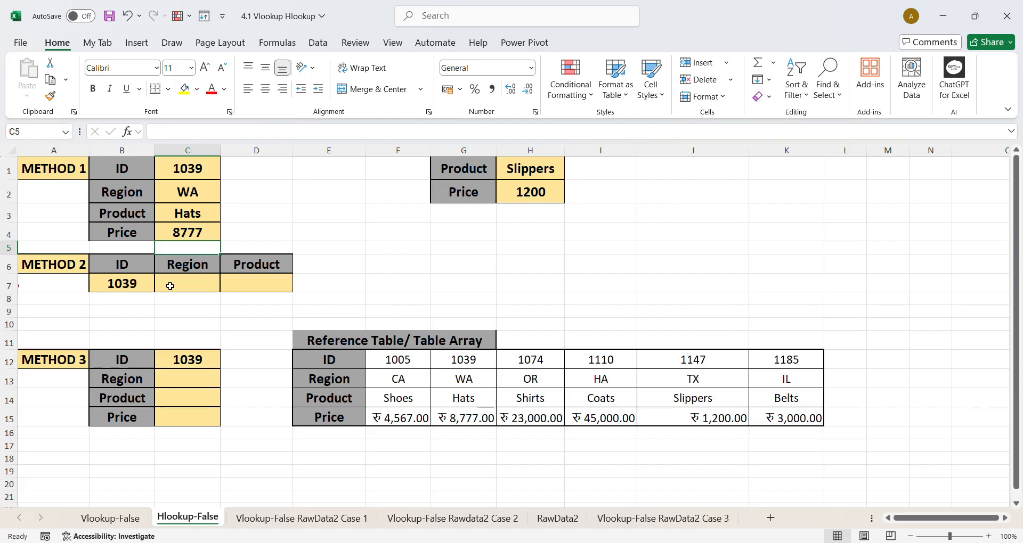
Write the array formula =HLOOKUP($B$7,TABLE2,{2,3,4},0) in C7 for the Method 2 results.
click(197, 287)
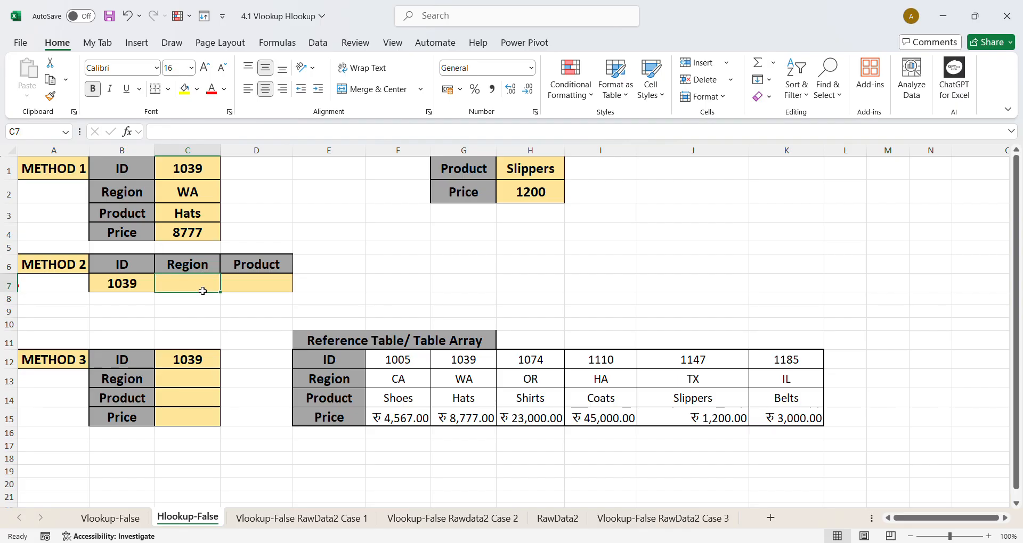
text(=HLOOK)
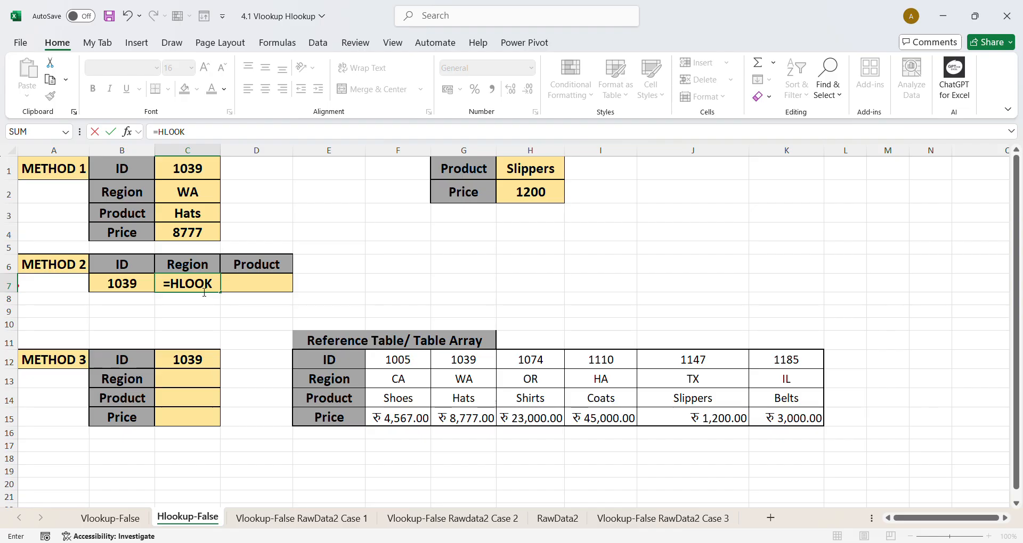
text(UP()
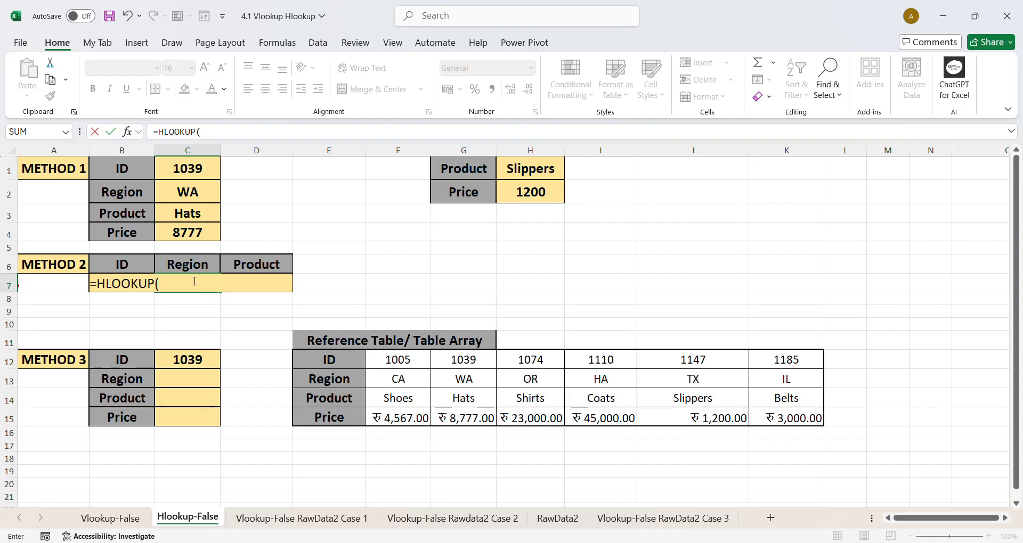
click(98, 303)
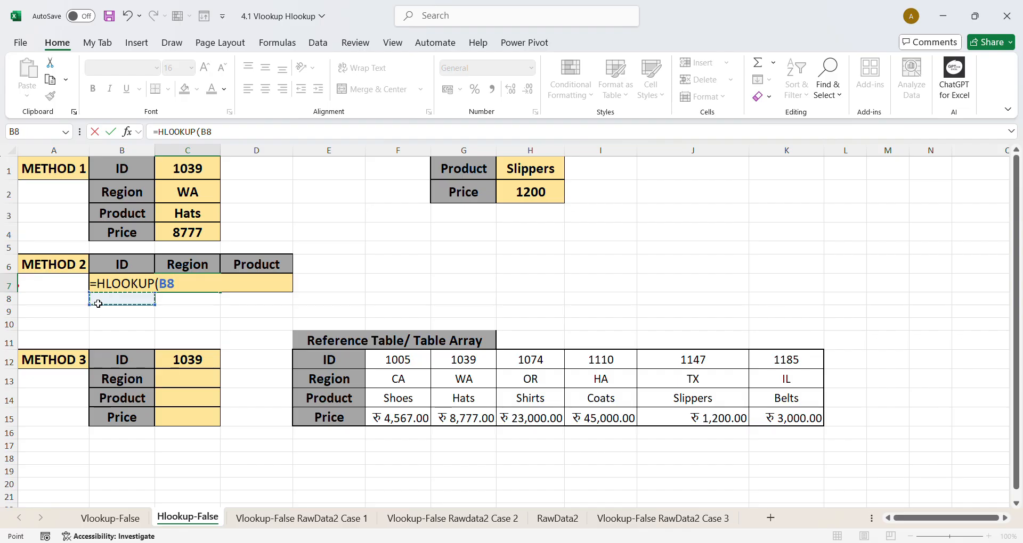
key(Up)
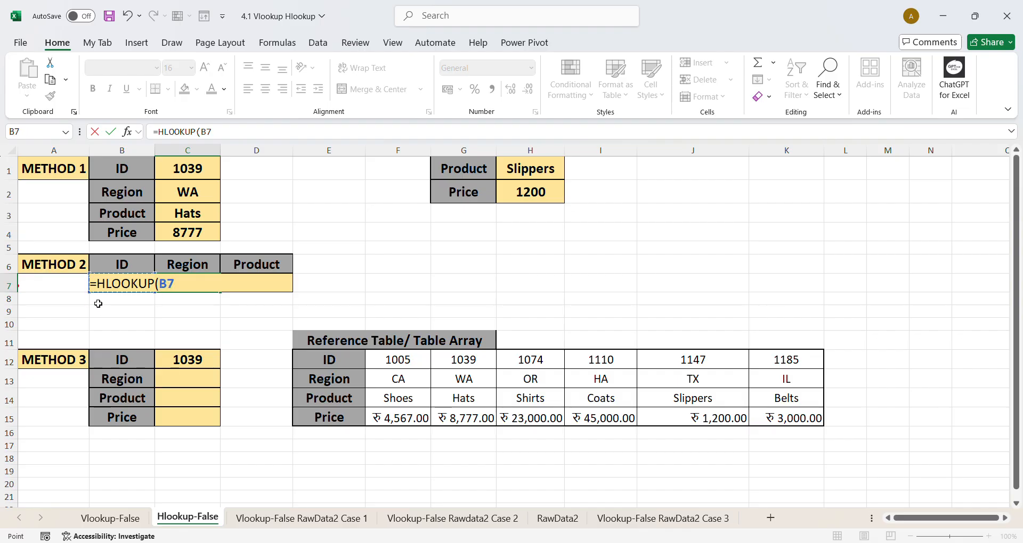
key(F4)
text(,TABLE)
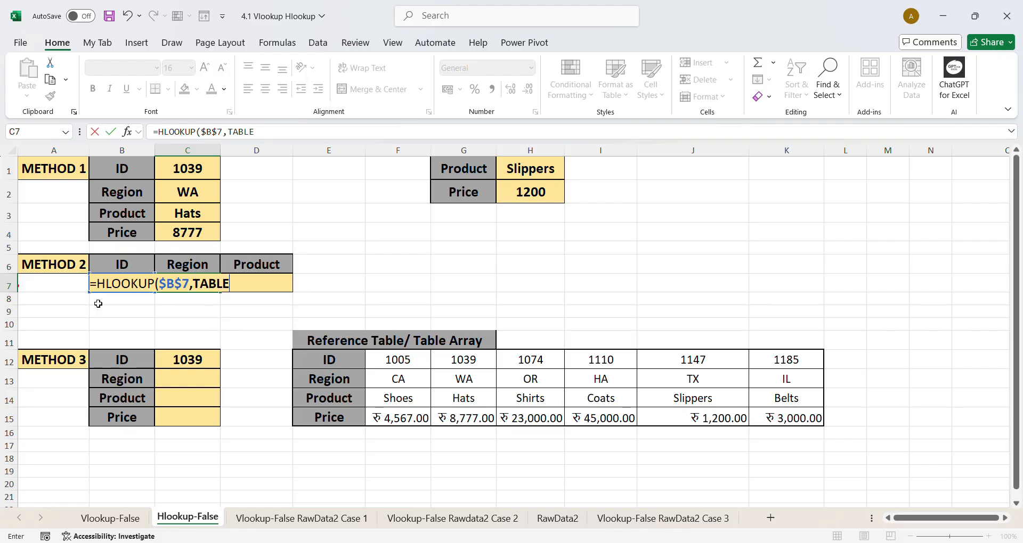
text(2,{)
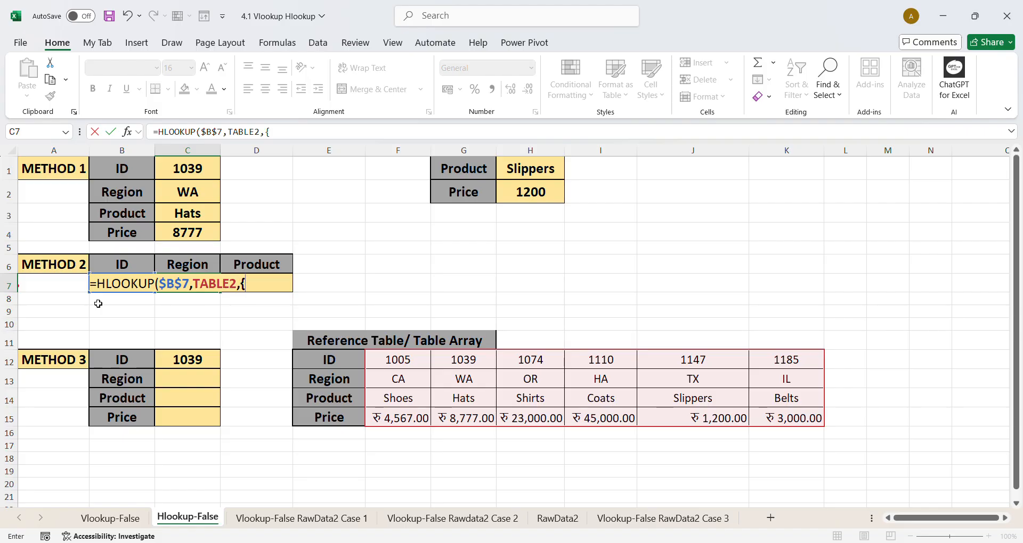
text(2,3,4},0)
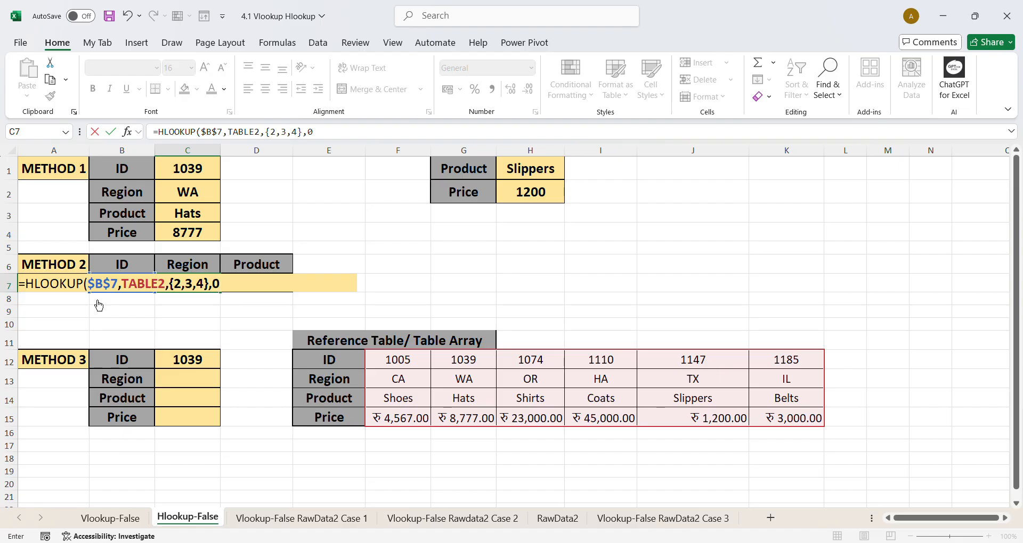
text())
key(Return)
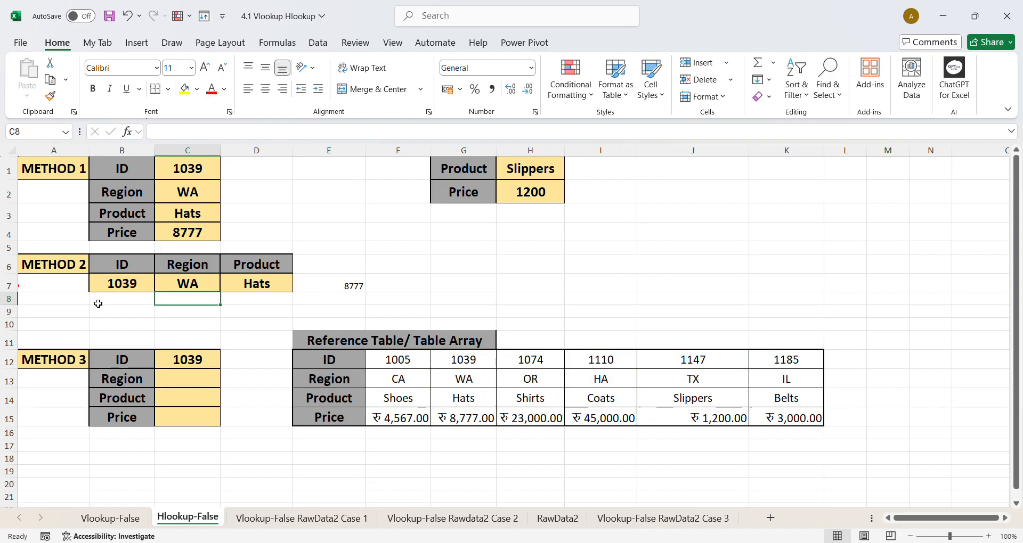
Add the heading PRICE in E6, beside the Method 2 Product heading.
click(266, 290)
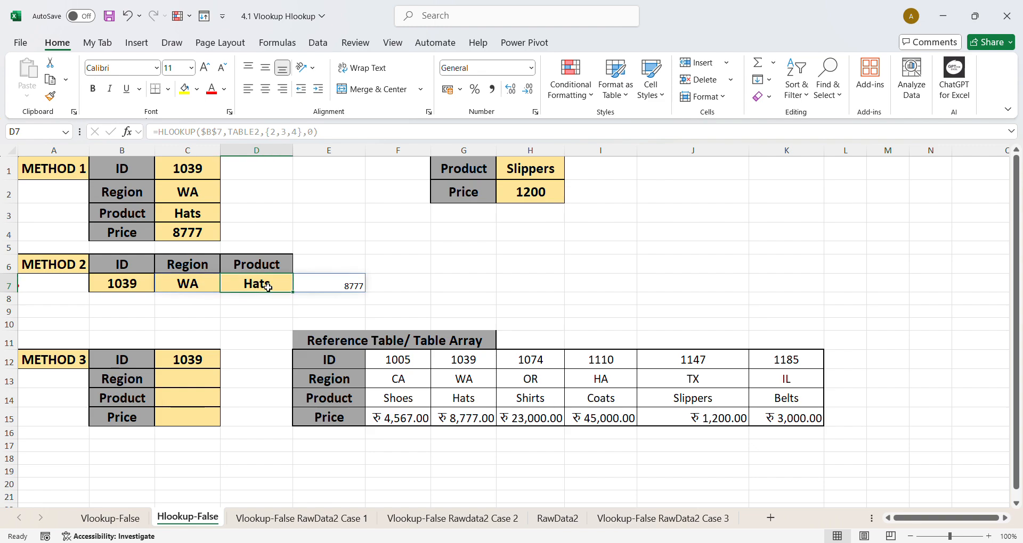
click(321, 264)
text(PRICE)
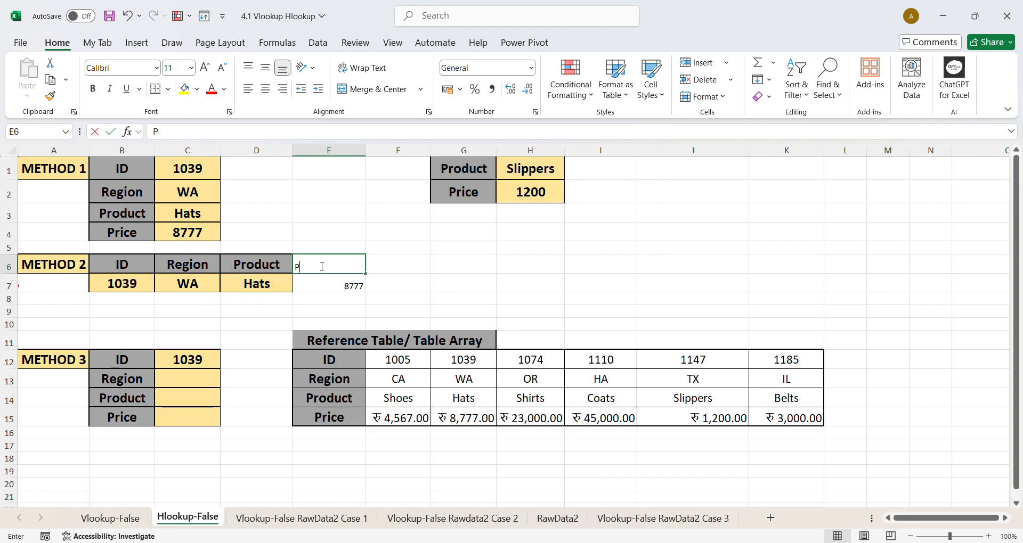
click(409, 266)
click(519, 193)
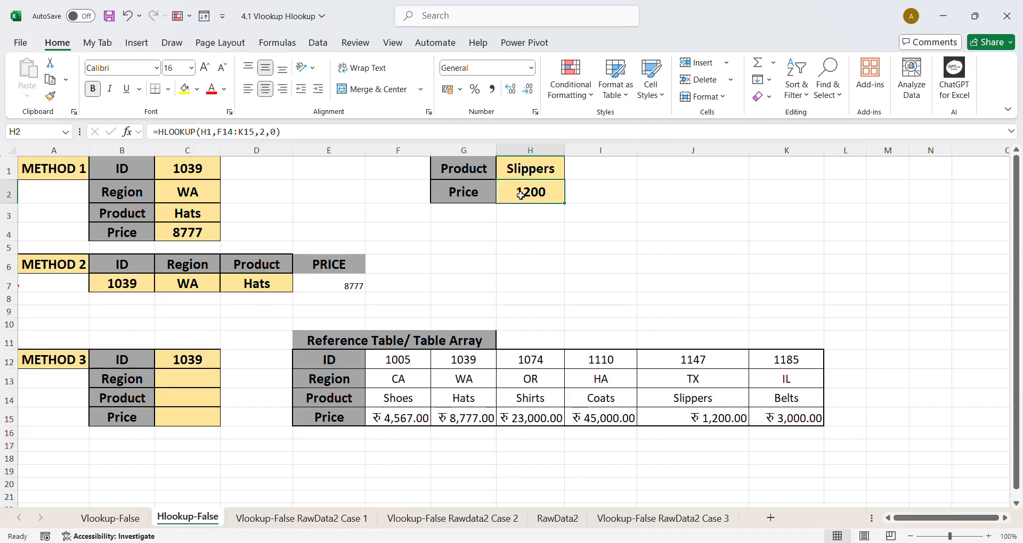
Copy the formatting of the Method 3 Region cell C13 onto the Method 2 price cell E7.
click(327, 288)
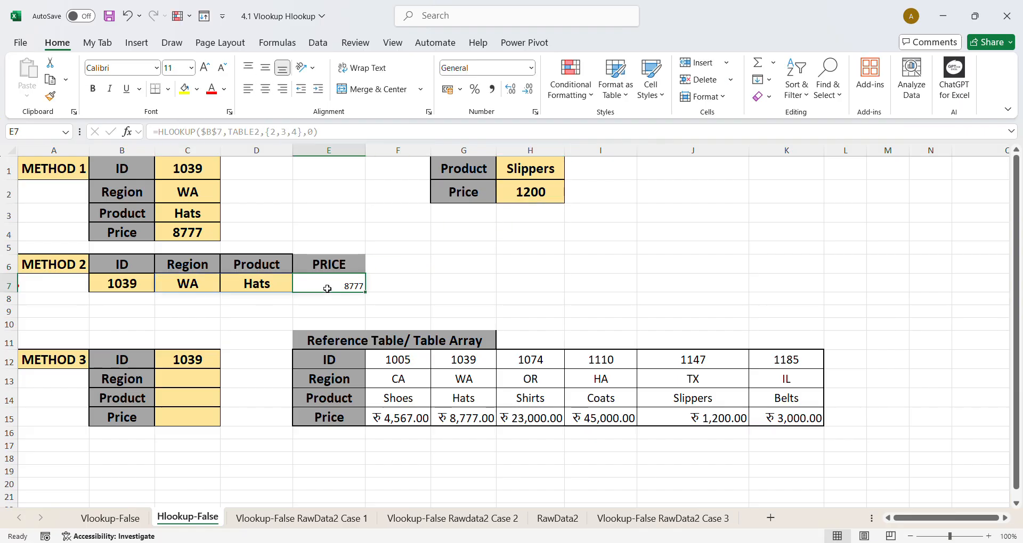
click(186, 379)
click(50, 96)
click(346, 285)
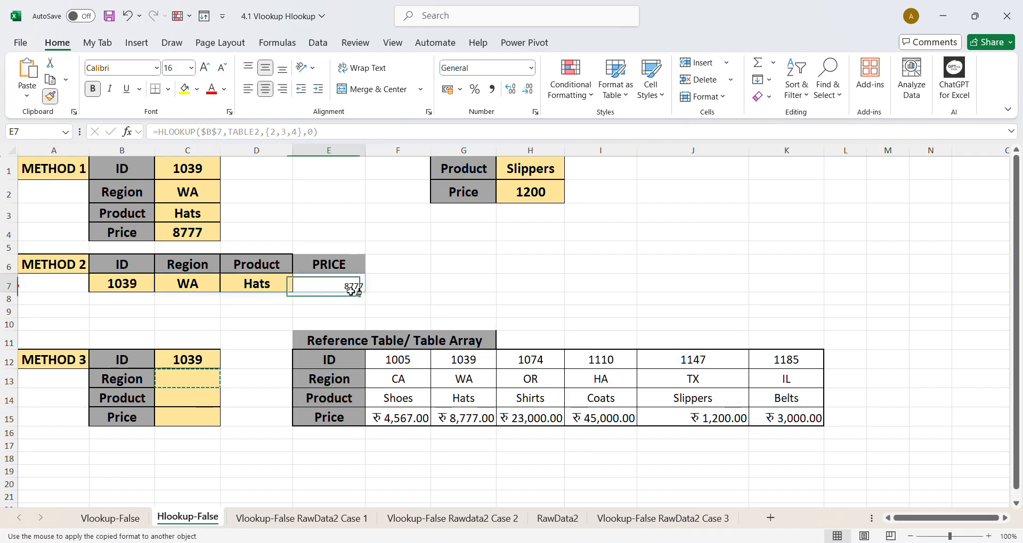
Apply all borders to the Method 2 Product and PRICE cells D6:E7.
mouse_move(257, 265)
mouse_down()
mouse_move(334, 268)
mouse_move(336, 281)
mouse_up()
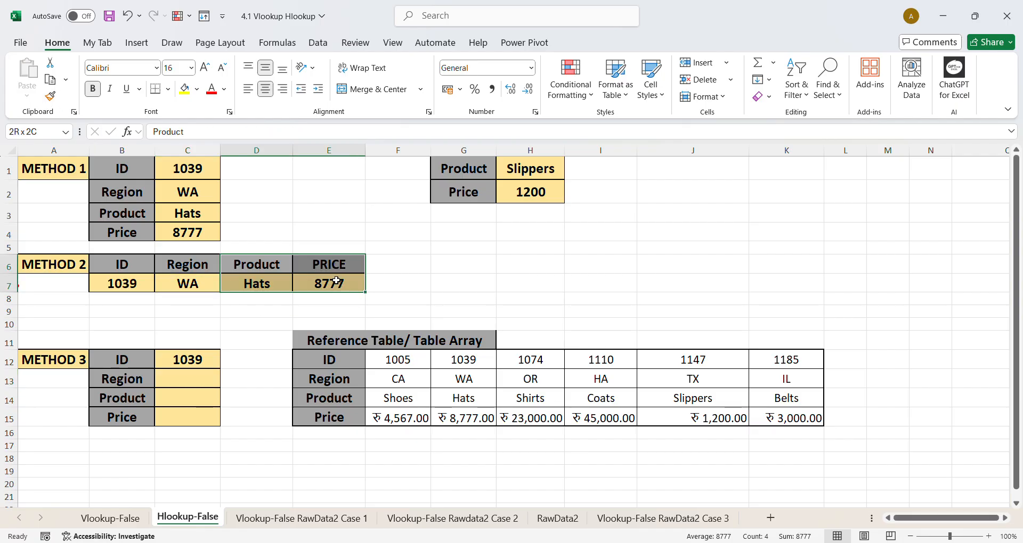
click(168, 90)
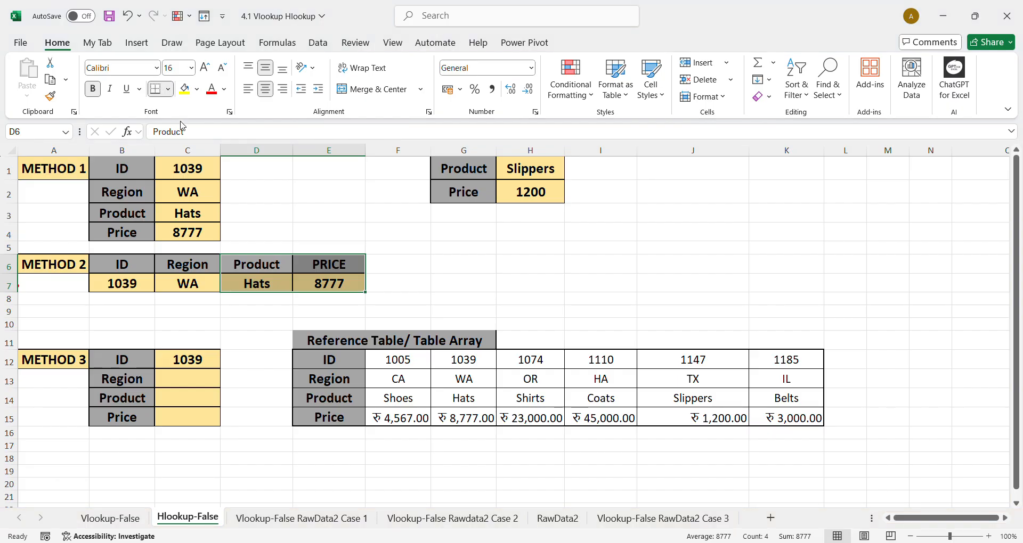
click(176, 218)
click(457, 254)
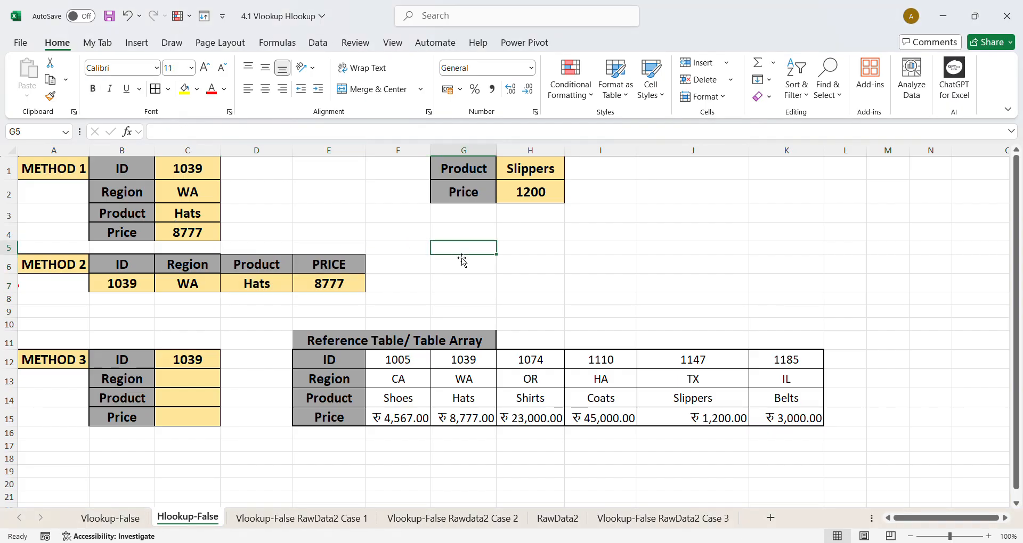
Write =HLOOKUP($C$12,TABLE2,ROW(E2),0) in C13 for the Method 3 Region and fill it down through C15.
click(183, 384)
text(=)
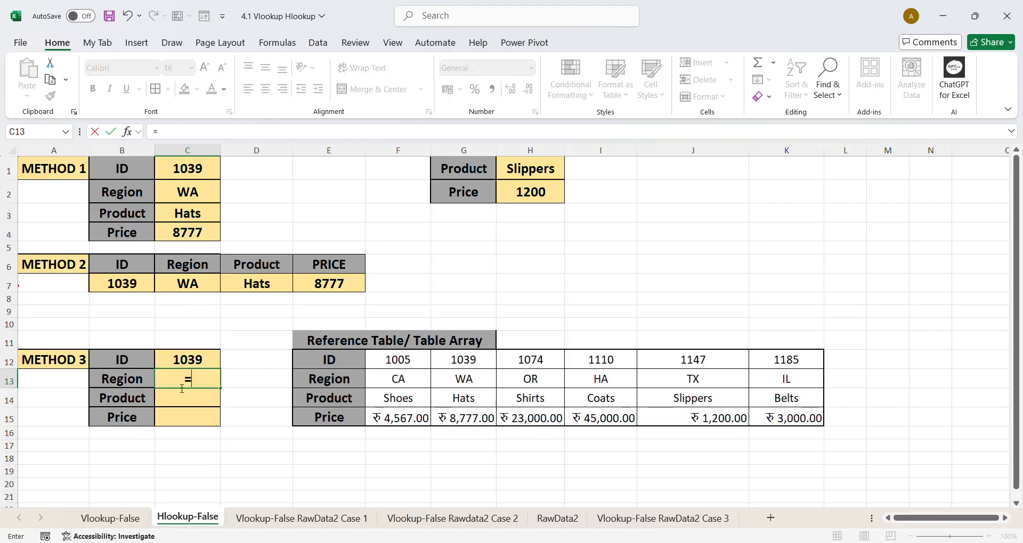
text(HLO)
key(Tab)
click(203, 362)
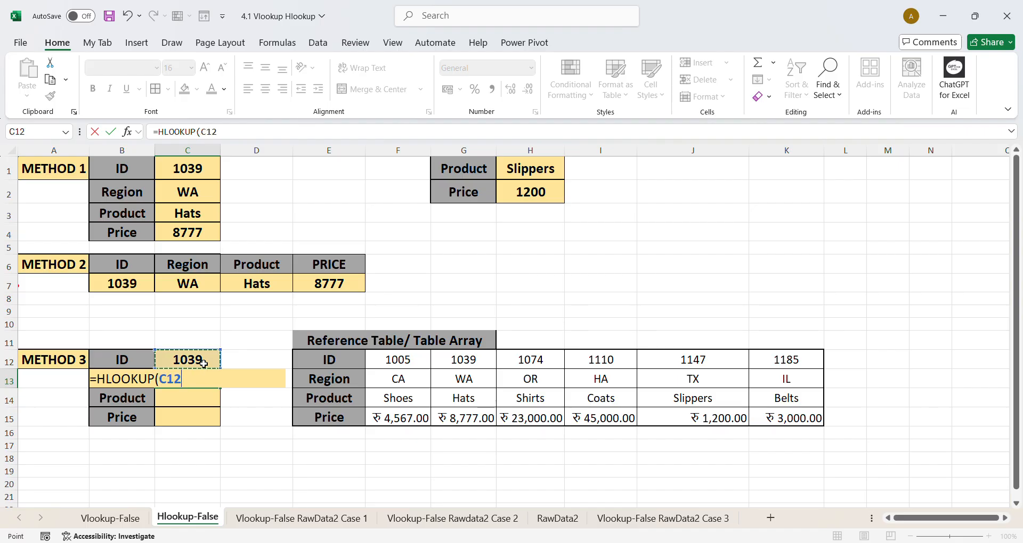
key(F4)
text(,TABLE)
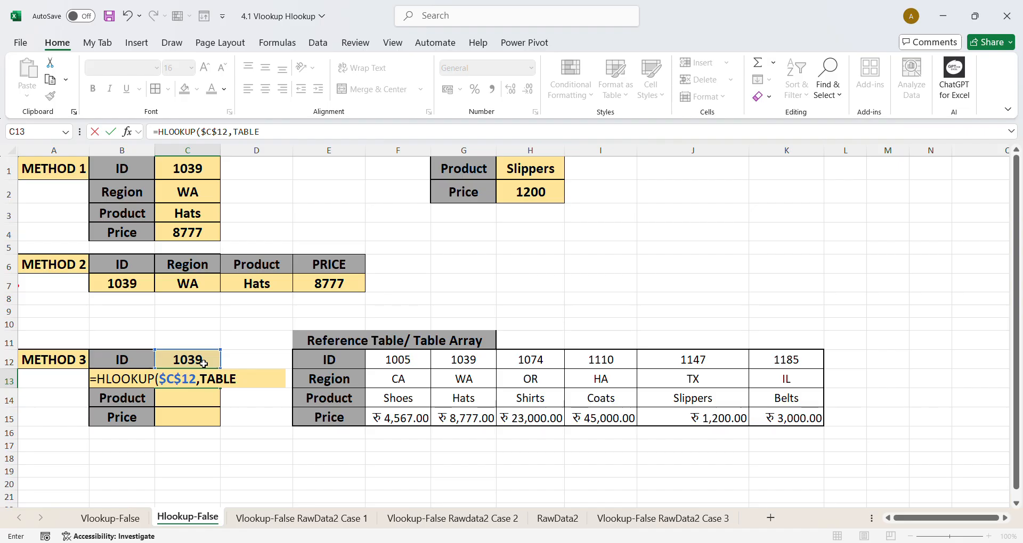
text(2,)
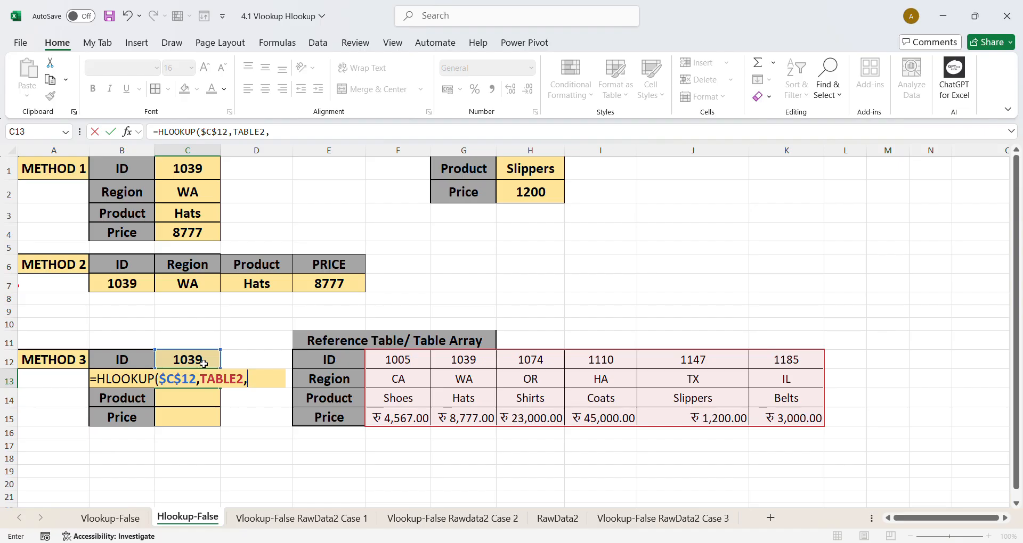
text(ROW(E2)
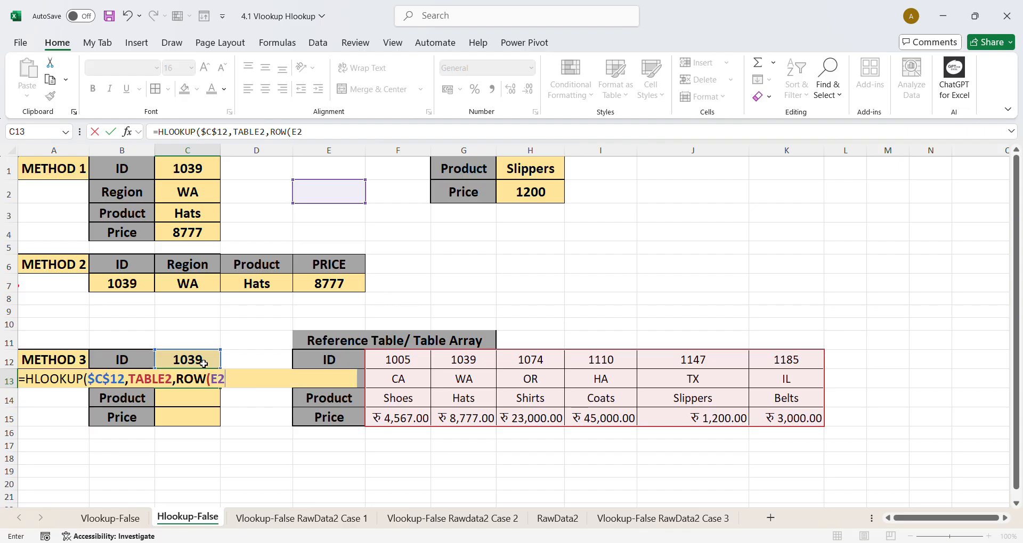
text())
text(,0))
key(Return)
click(204, 382)
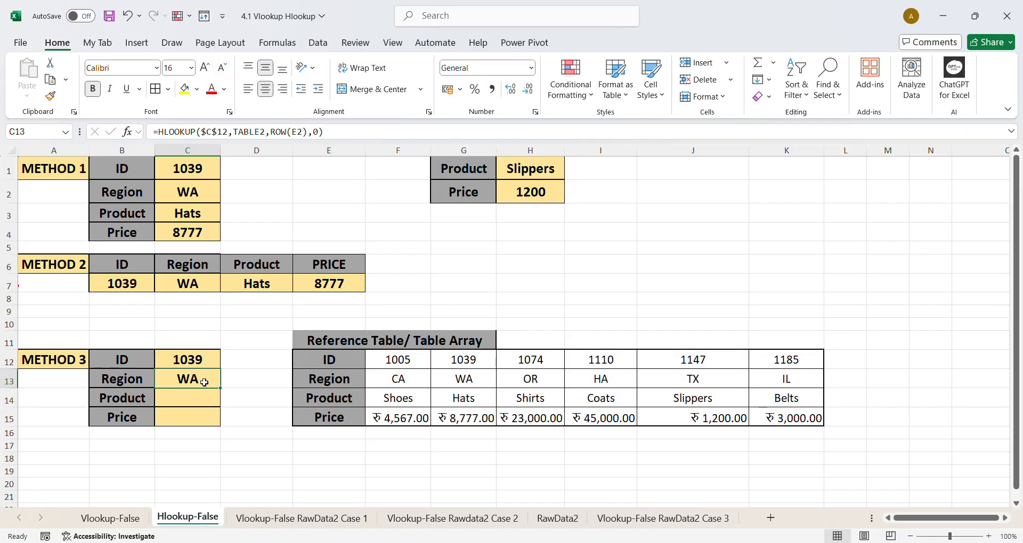
drag(220, 388, 223, 425)
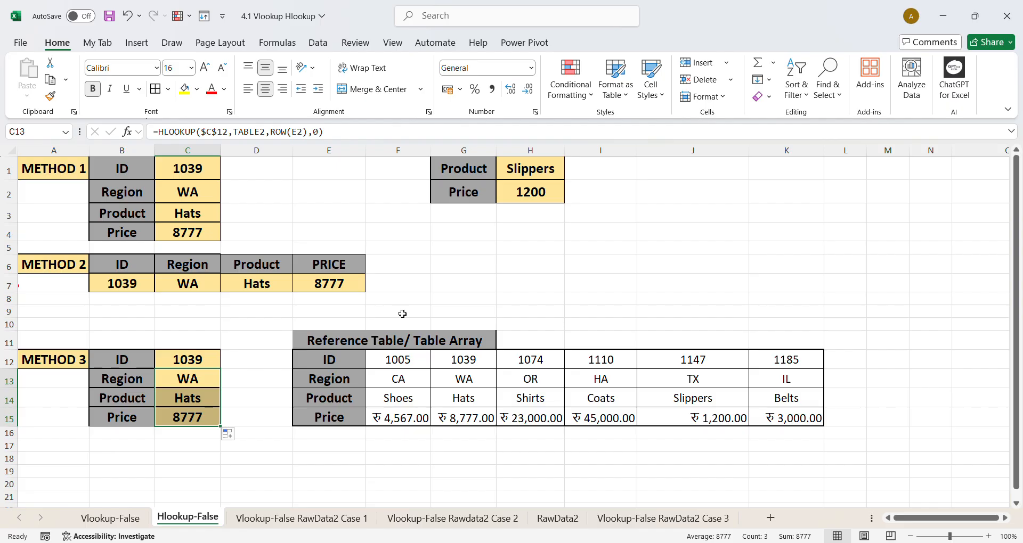
drag(399, 359, 783, 367)
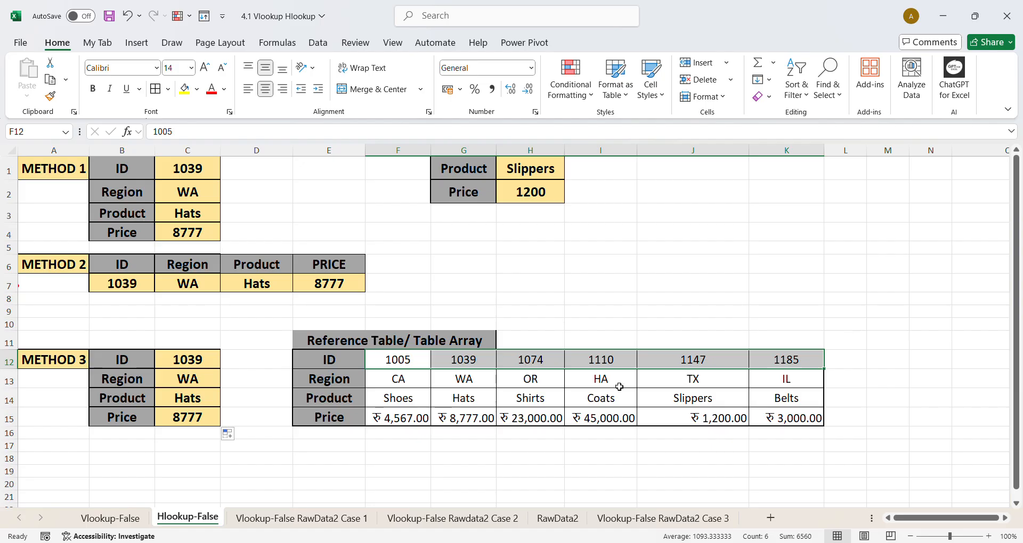
click(341, 382)
click(338, 399)
click(331, 417)
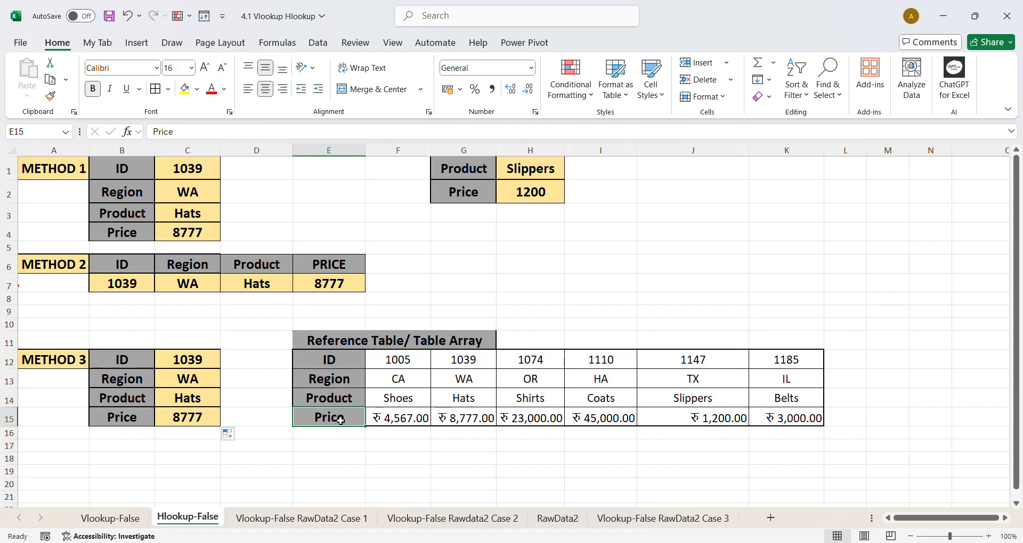
Clear the price result in H2 under Slippers, and examine the product lookup cells and the reference table's Product row E14:K14.
click(546, 197)
key(Delete)
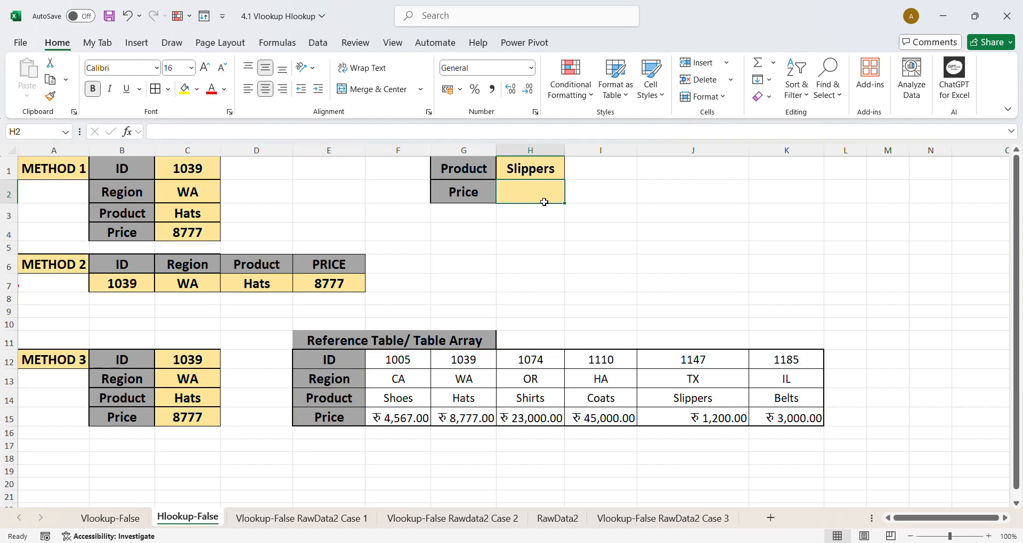
click(537, 175)
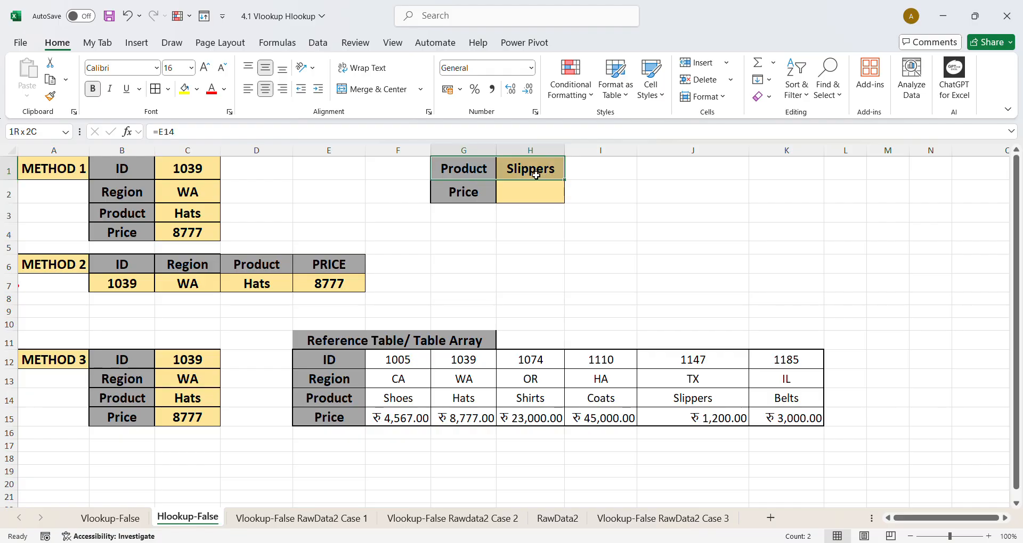
click(468, 195)
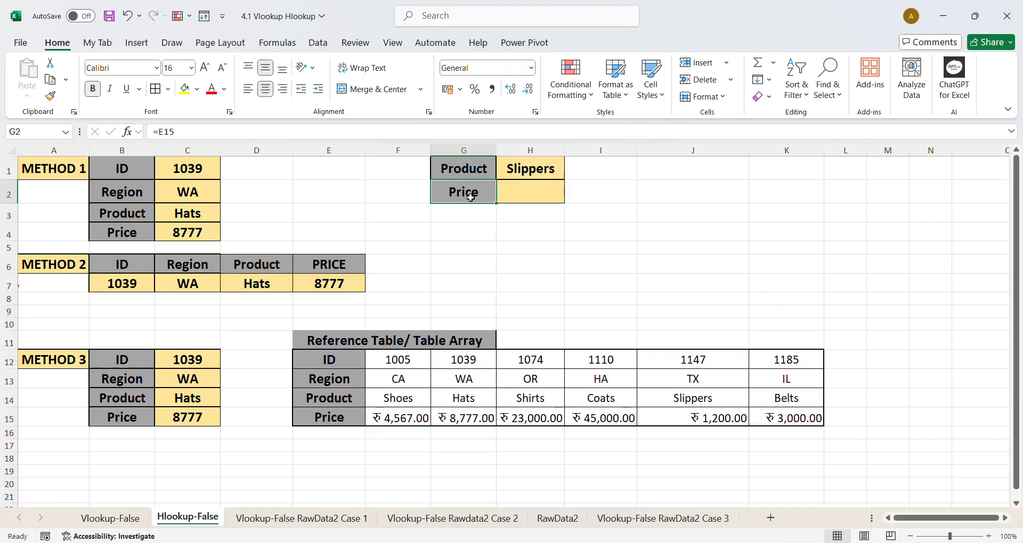
click(316, 405)
drag(317, 405, 776, 400)
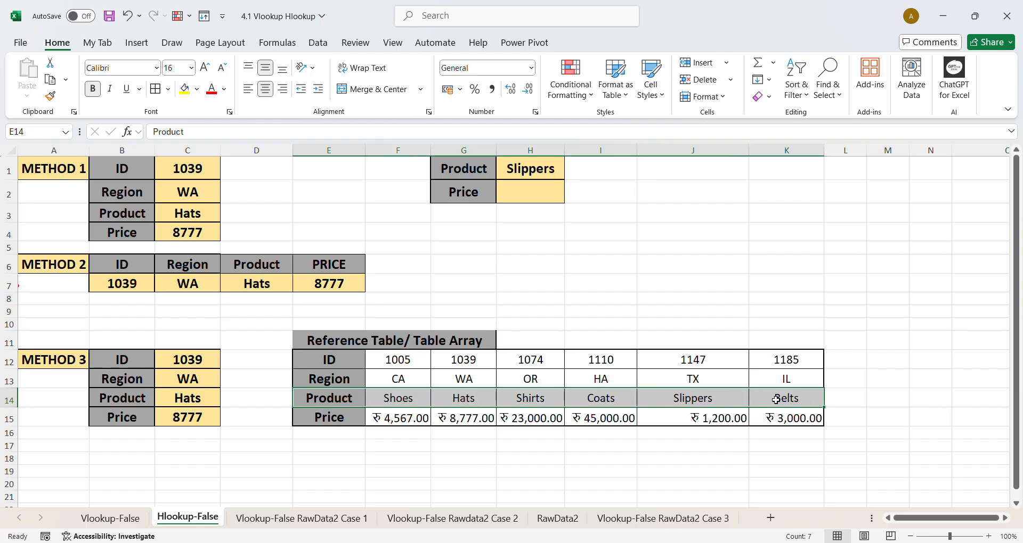
Write =HLOOKUP($H$1,$F$14:$K$15,2,FALSE) in H2 to look up the price of the product in H1.
click(537, 200)
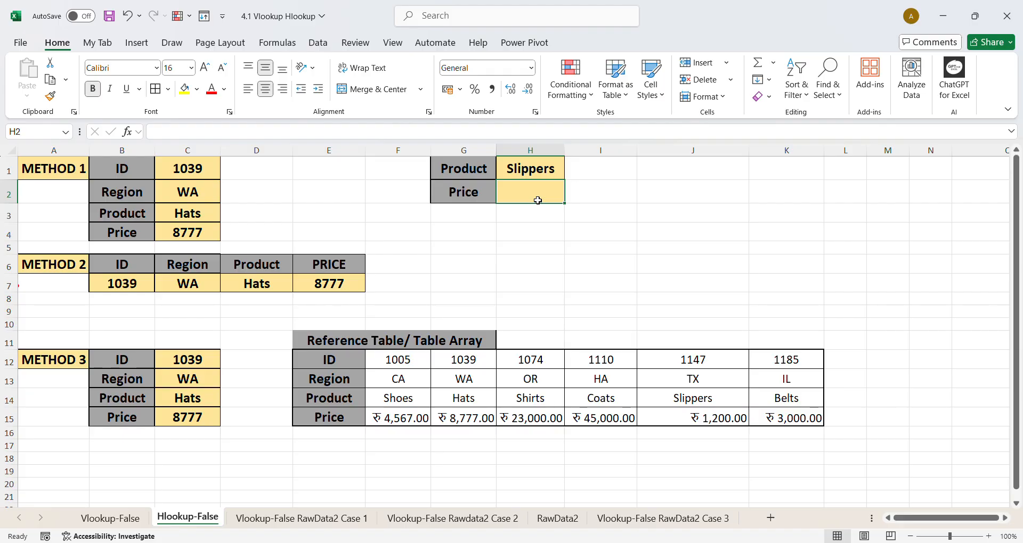
text(=)
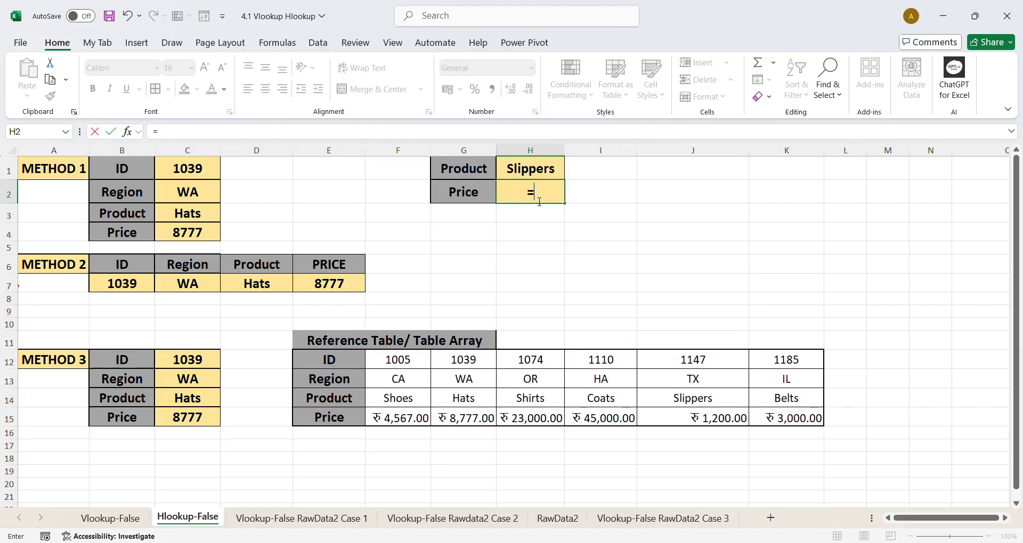
text(HLOOKUP()
click(529, 176)
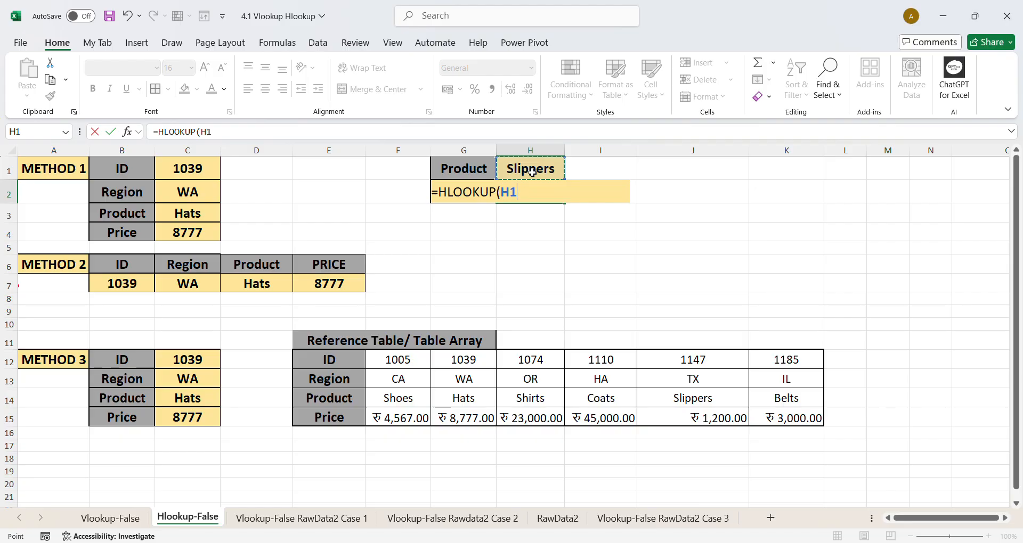
key(F4)
text(,)
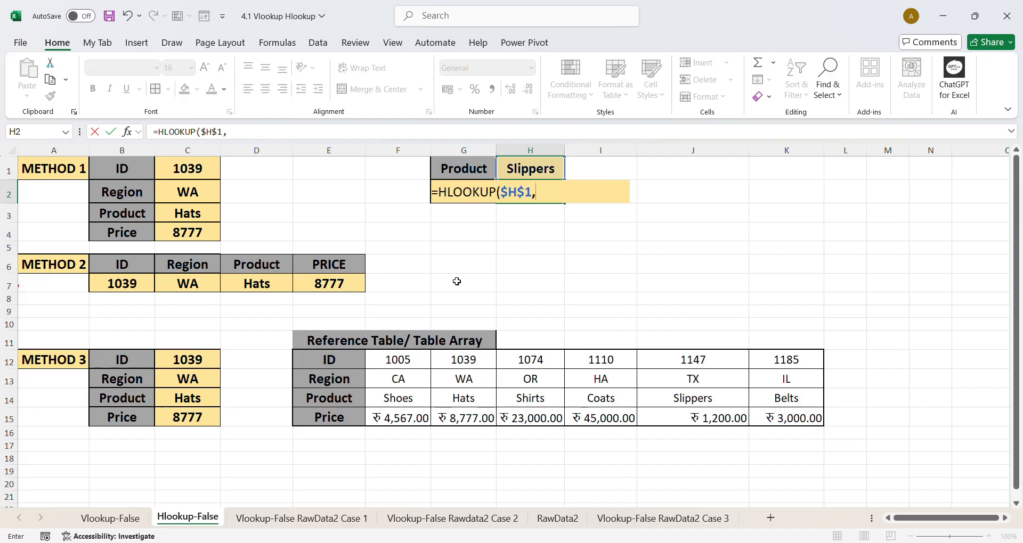
drag(399, 400, 779, 420)
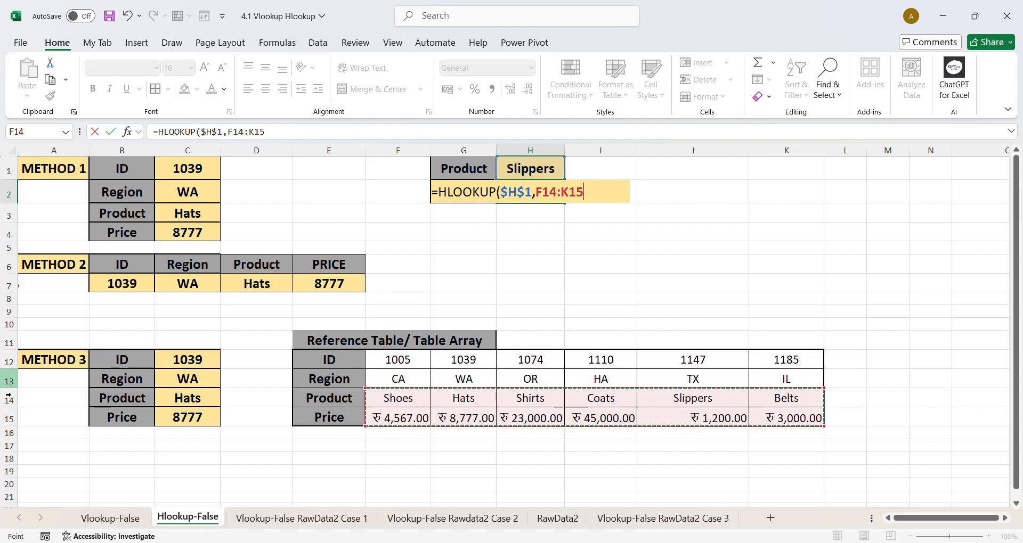
key(F4)
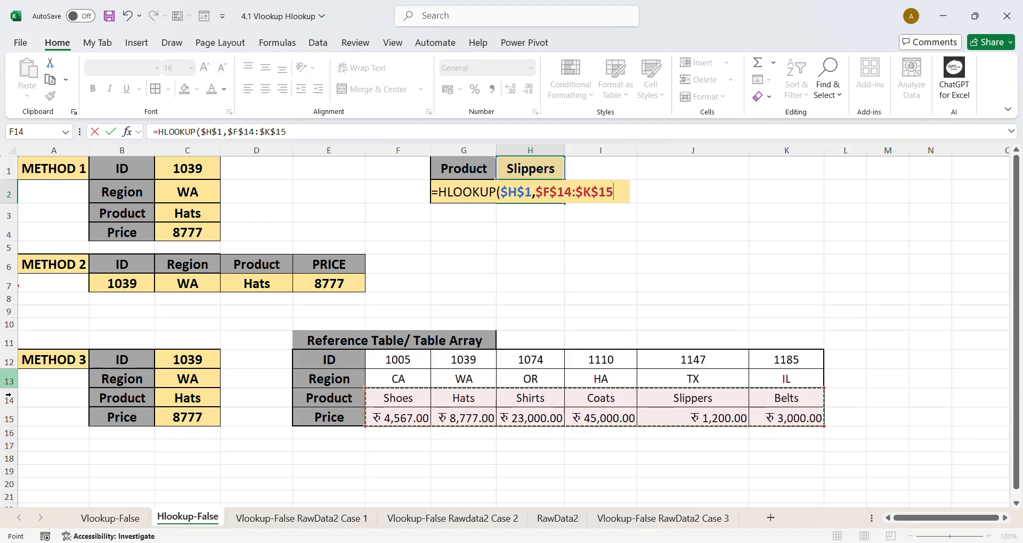
text(,)
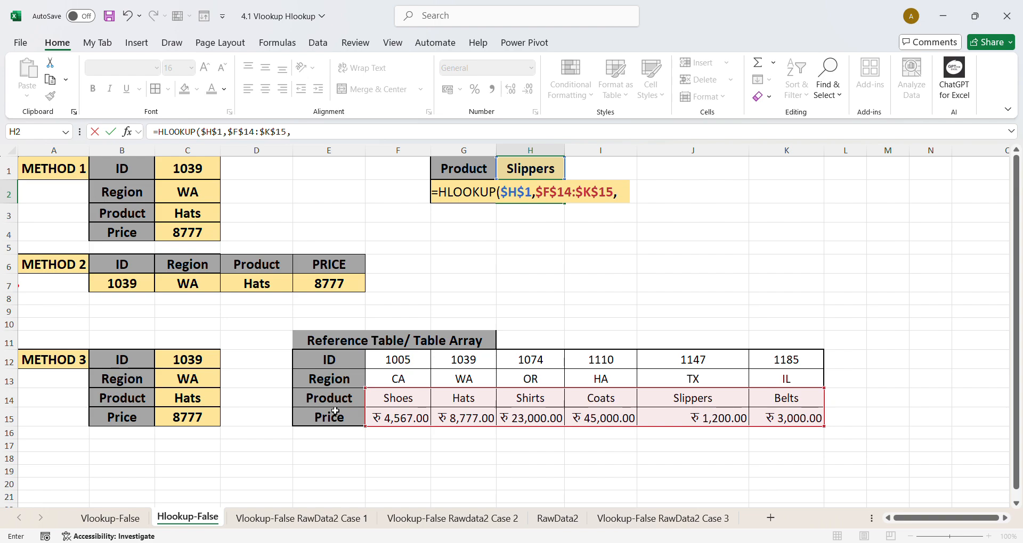
text(2,FALSE)
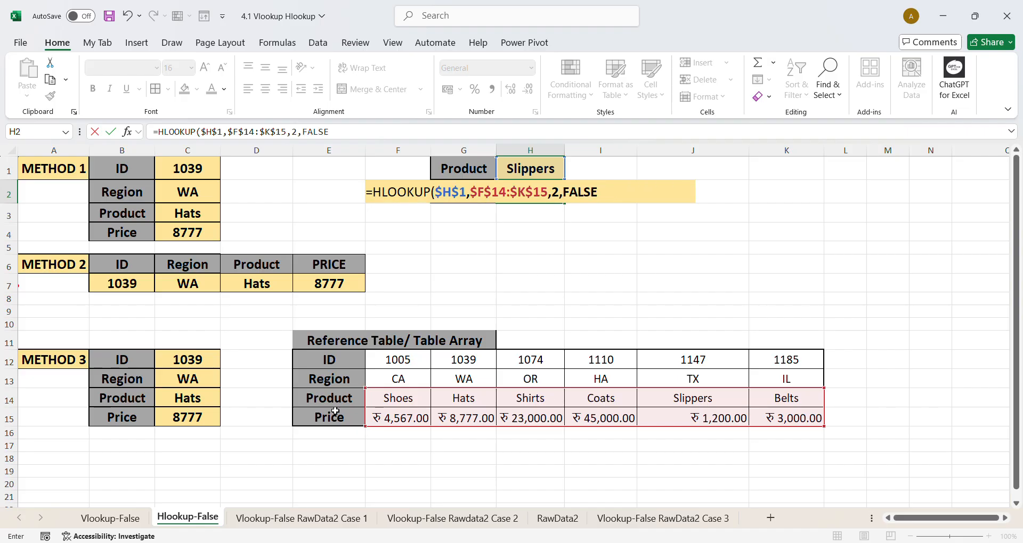
text())
key(Return)
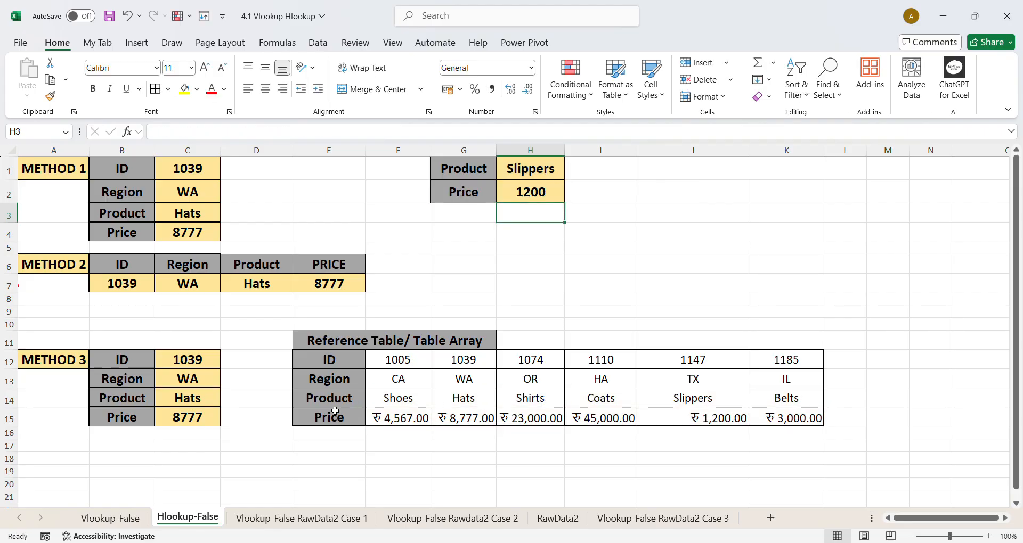